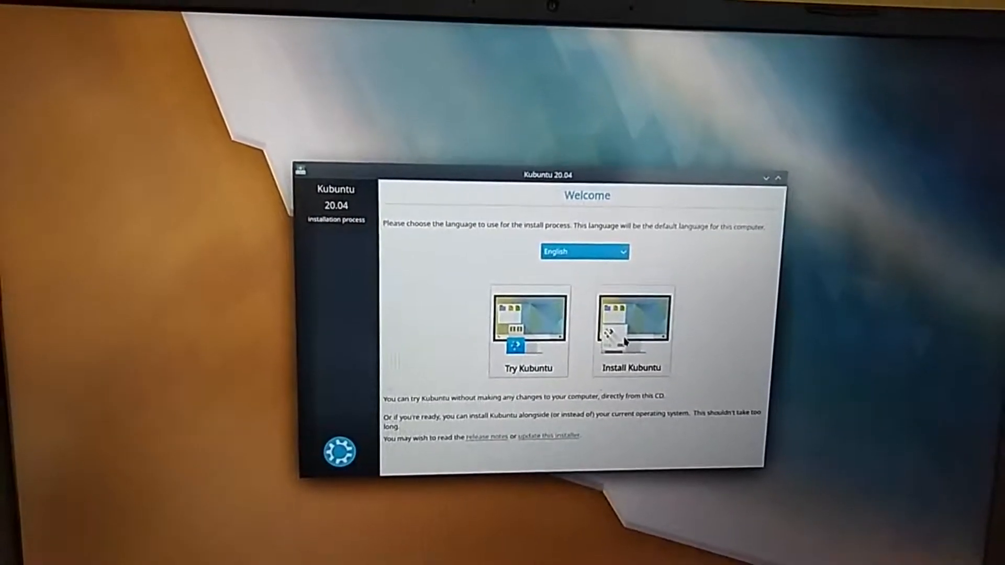
Try Kubuntu 20.04 as a live session without installing it
{"action": "left_click", "coordinate": [546, 340]}
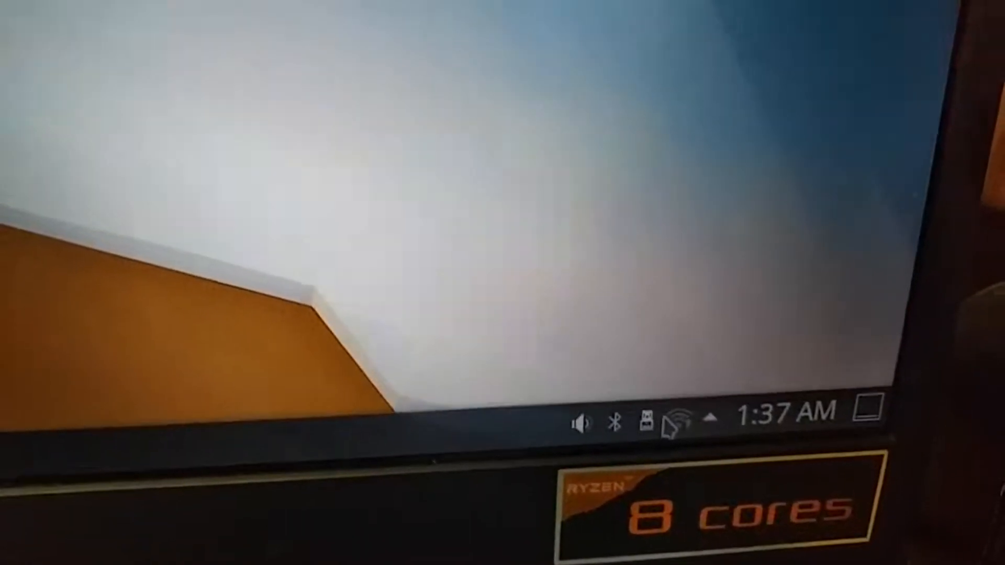
{"action": "mouse_move", "coordinate": [674, 417]}
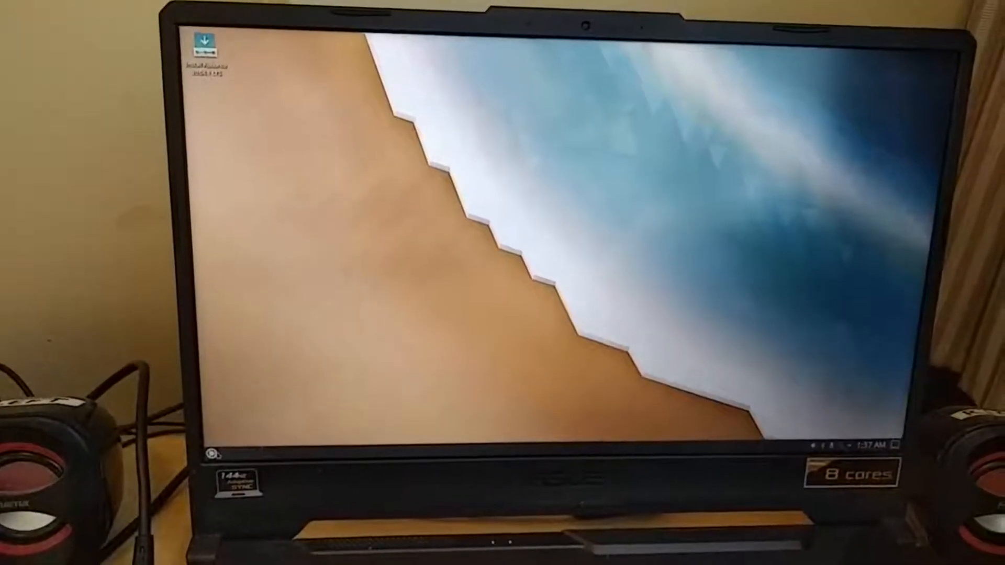
Look through the application launcher's Applications, Computer, History, Leave and Favorites sections, and close the launcher
{"action": "left_click", "coordinate": [213, 457]}
{"action": "mouse_move", "coordinate": [264, 418]}
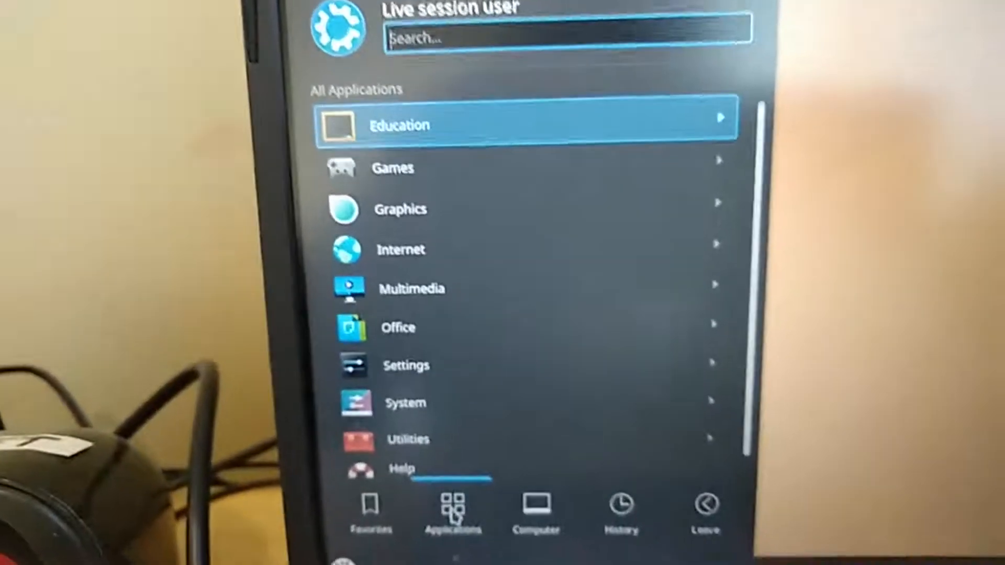
{"action": "mouse_move", "coordinate": [380, 521]}
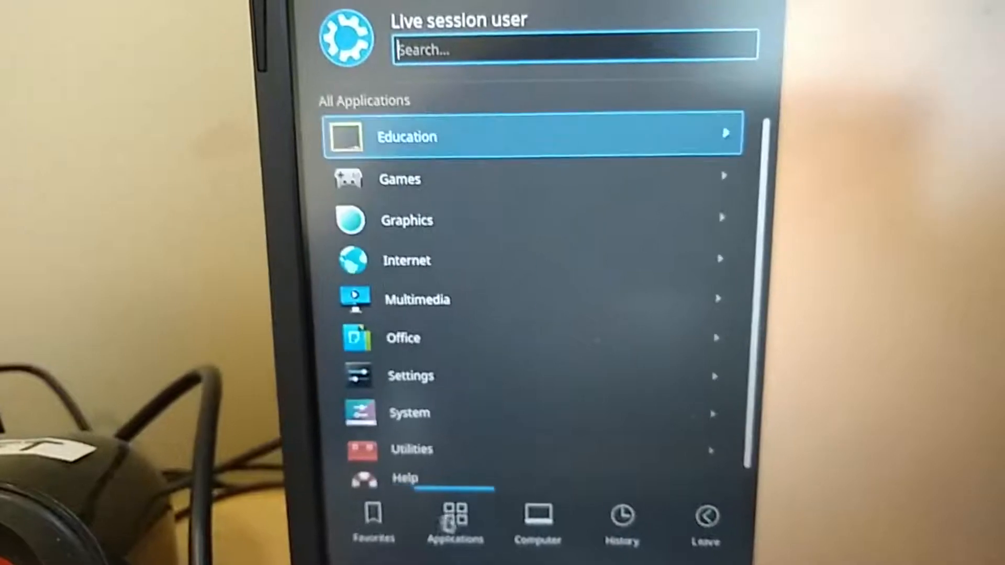
{"action": "mouse_move", "coordinate": [544, 523]}
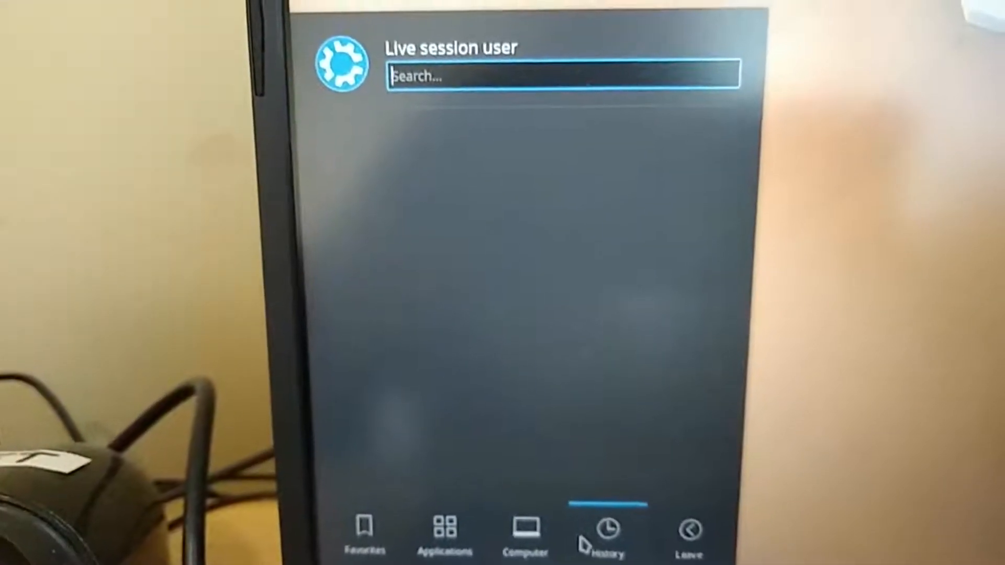
{"action": "mouse_move", "coordinate": [696, 526]}
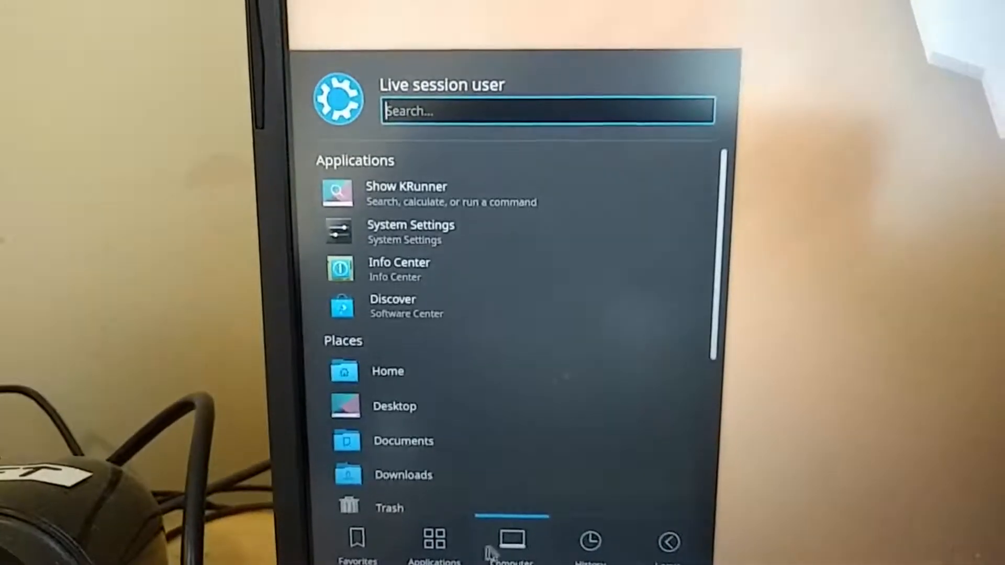
{"action": "mouse_move", "coordinate": [427, 540]}
{"action": "mouse_move", "coordinate": [348, 548]}
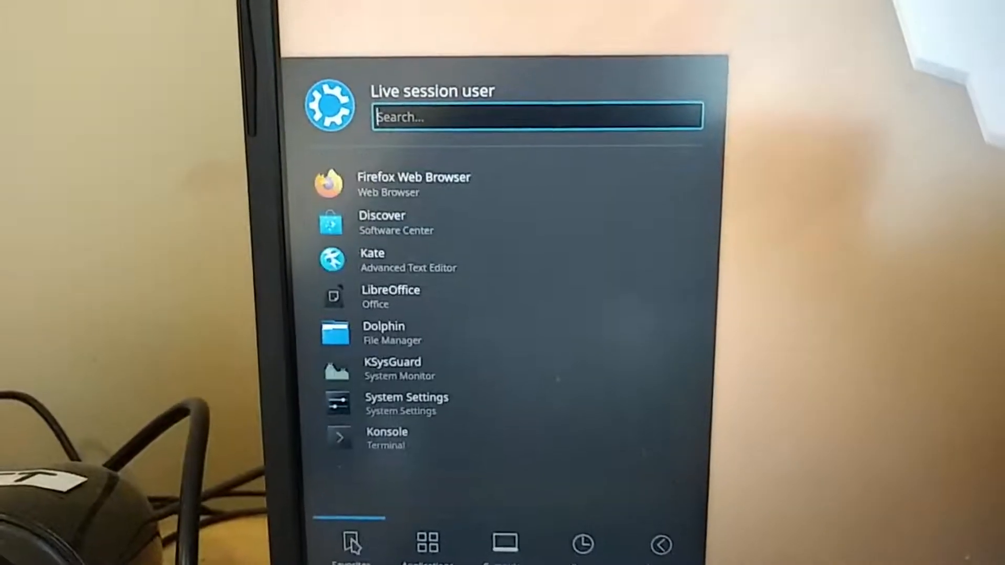
{"action": "left_click", "coordinate": [720, 231]}
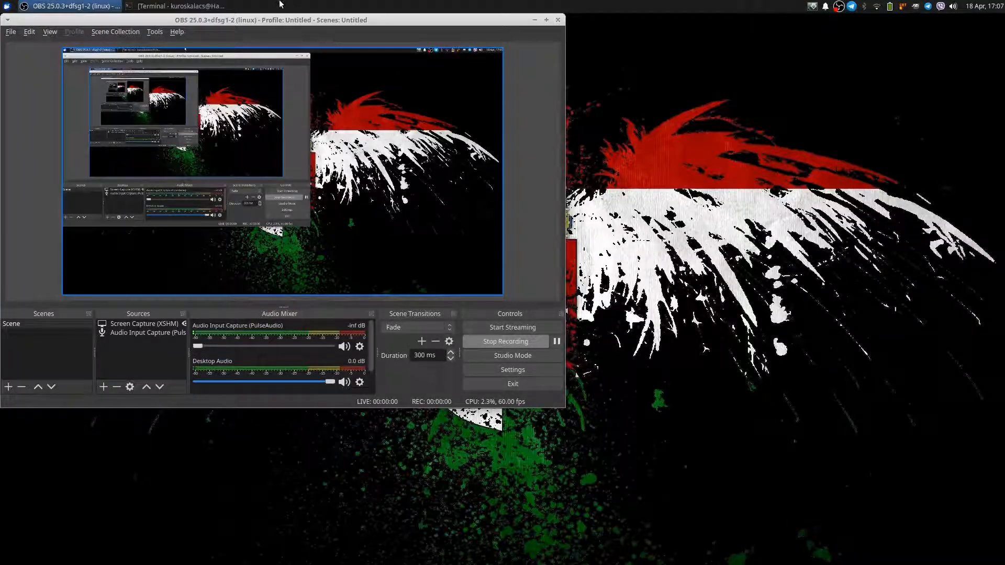
Minimize OBS and, from the drop-down terminal, open all images in ~/transfer bay/Ubuntu screenshots with ristretto, viewing them full screen
{"action": "left_click", "coordinate": [70, 6]}
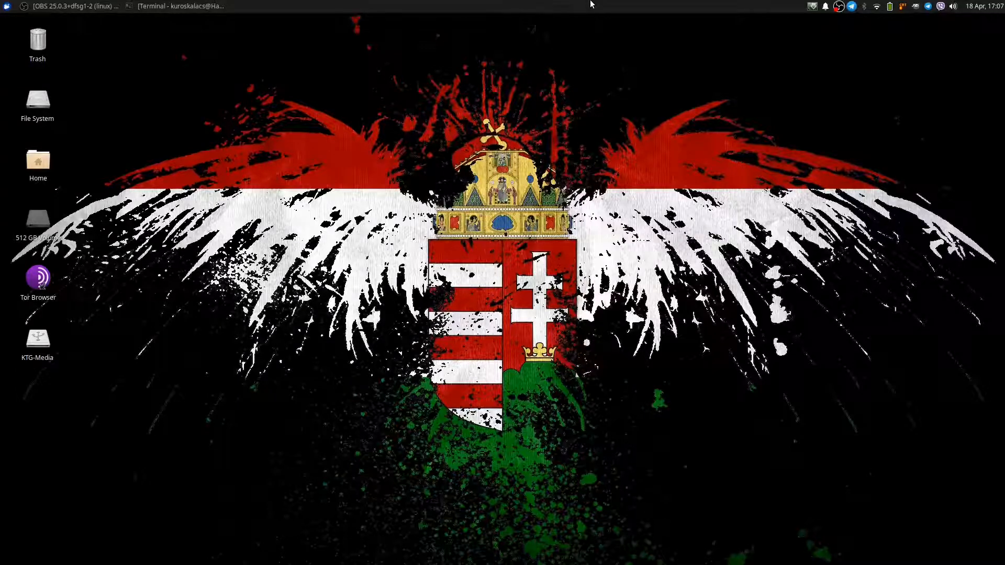
{"action": "key", "text": "F12"}
{"action": "type", "text": "ls"}
{"action": "key", "text": "Up"}
{"action": "key", "text": "Up"}
{"action": "key", "text": "Return"}
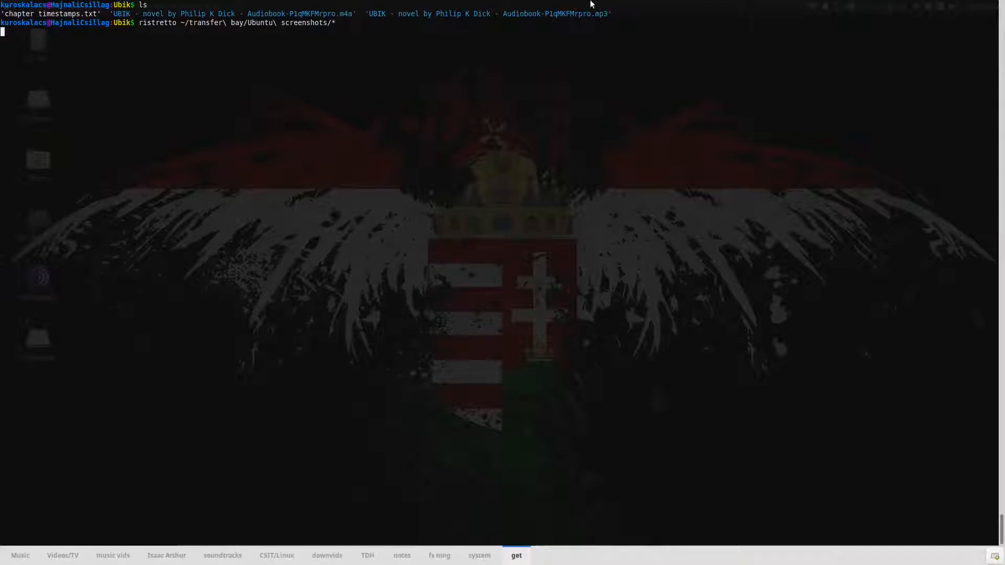
{"action": "key", "text": "F12"}
{"action": "key", "text": "F12"}
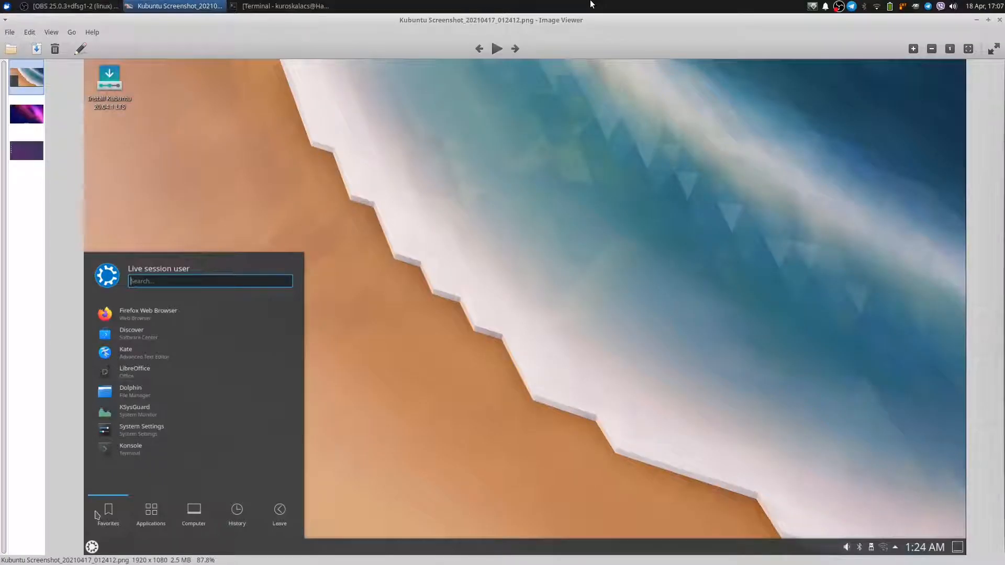
{"action": "key", "text": "F11"}
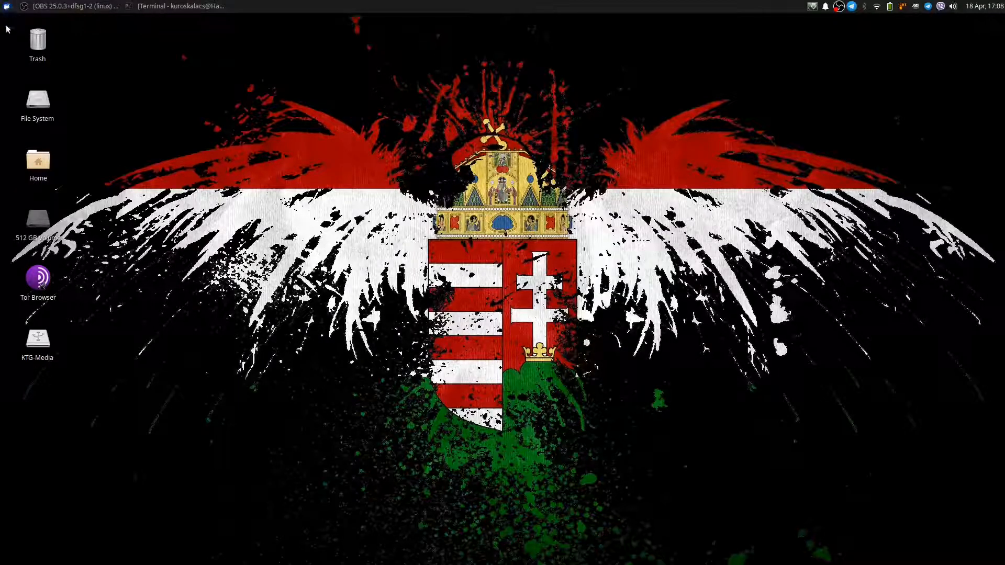
Find VirtualBox among the installed applications with the search term "virt" and launch it
{"action": "left_click", "coordinate": [8, 7]}
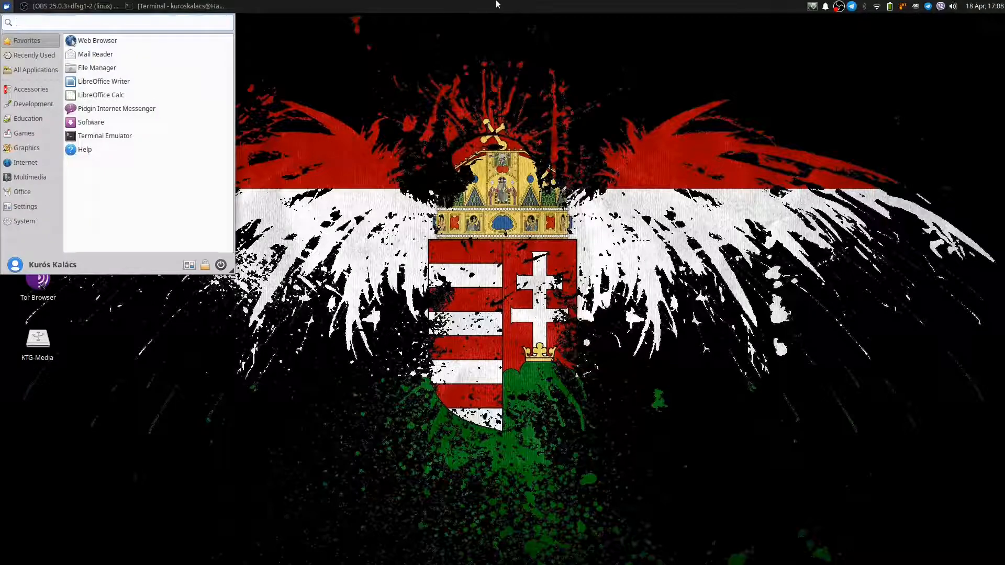
{"action": "type", "text": "virt"}
{"action": "key", "text": "Return"}
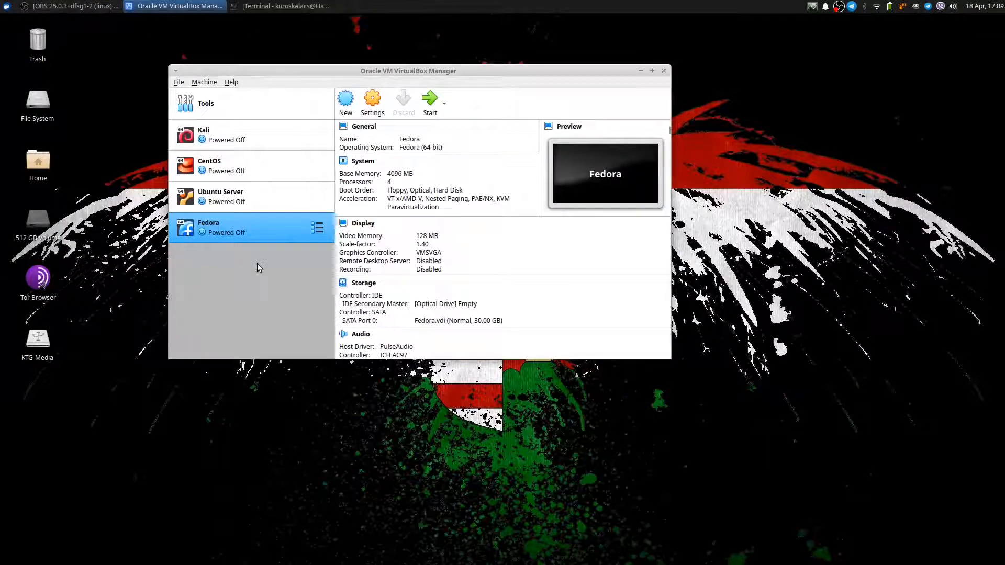
Start a new virtual machine named Kubuntu with 4096 MB of memory
{"action": "left_click", "coordinate": [348, 102]}
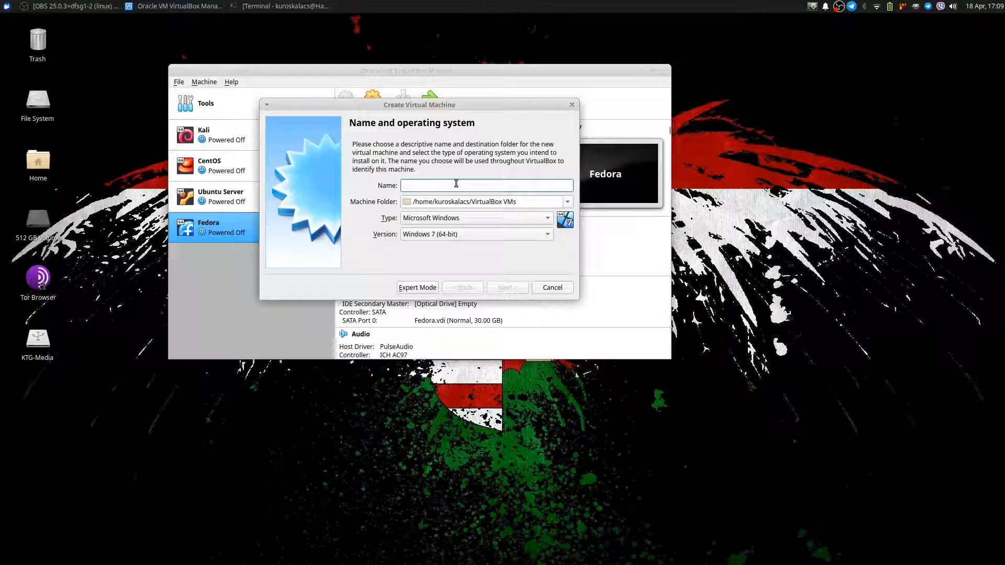
{"action": "type", "text": "Kubuntu"}
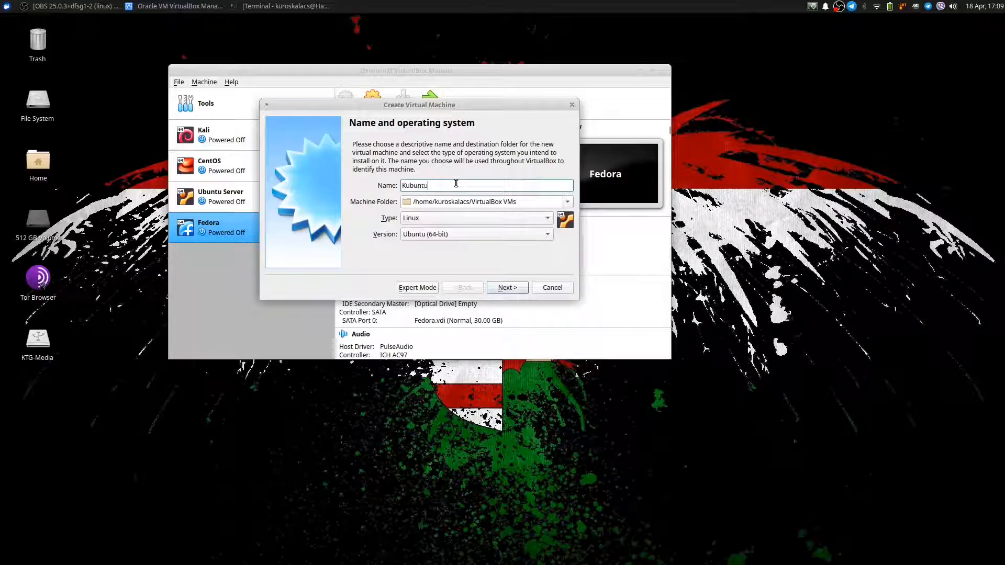
{"action": "left_click", "coordinate": [517, 287]}
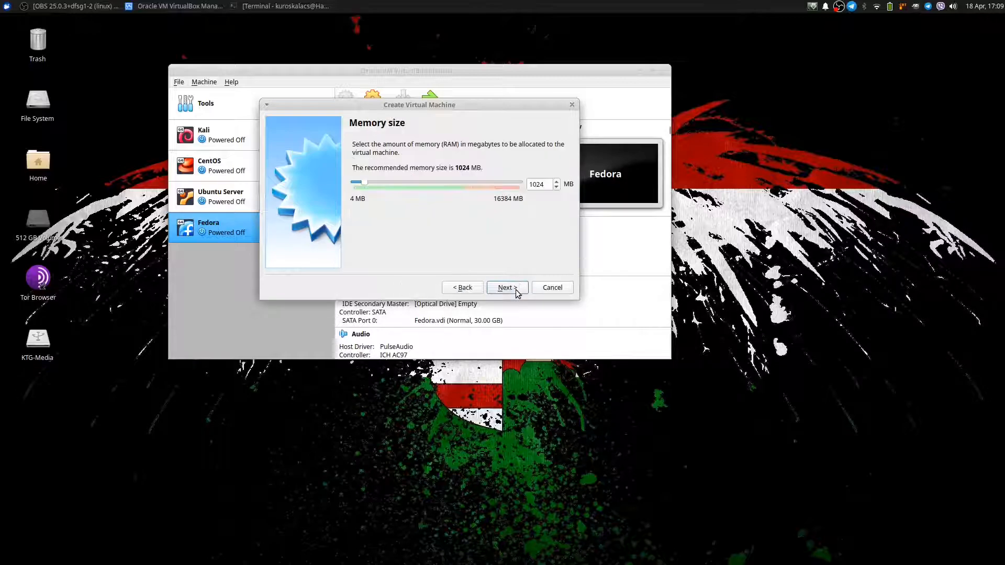
{"action": "left_click", "coordinate": [532, 184]}
{"action": "type", "text": "40"}
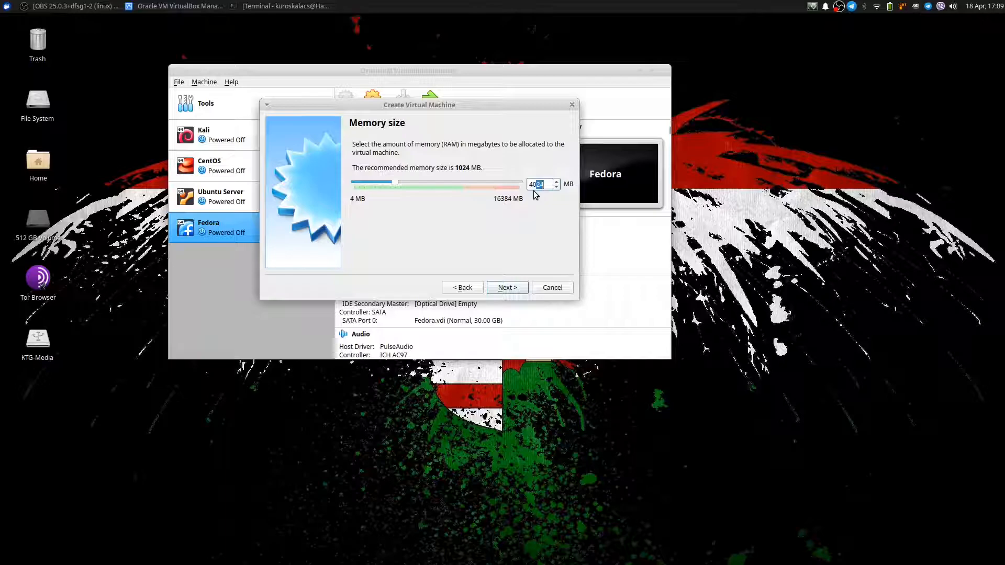
{"action": "type", "text": "96"}
{"action": "left_click", "coordinate": [506, 288]}
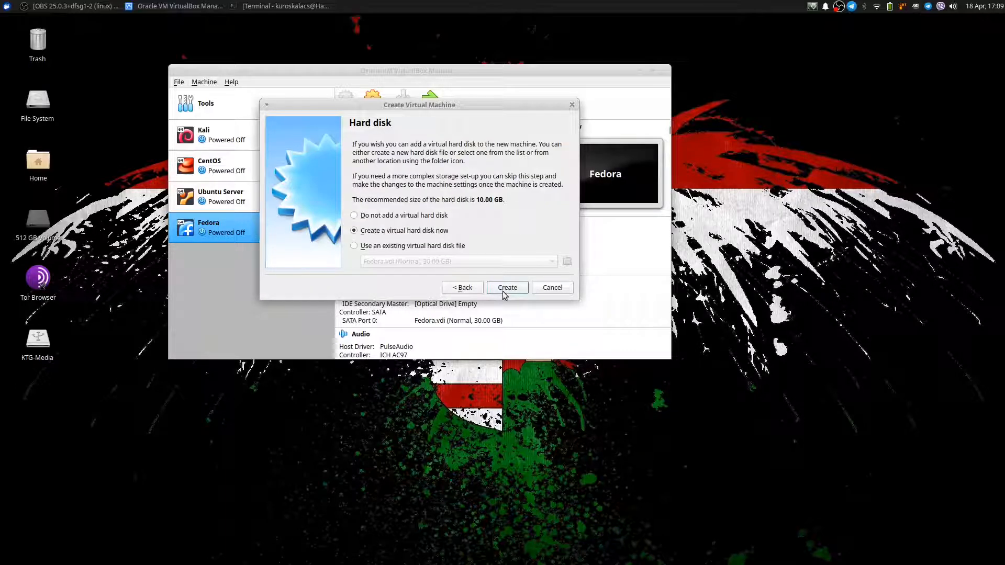
Create a dynamically allocated 10.00 GB virtual hard disk, Kubuntu.vdi, for the new machine
{"action": "left_click", "coordinate": [504, 288]}
{"action": "left_click", "coordinate": [507, 294]}
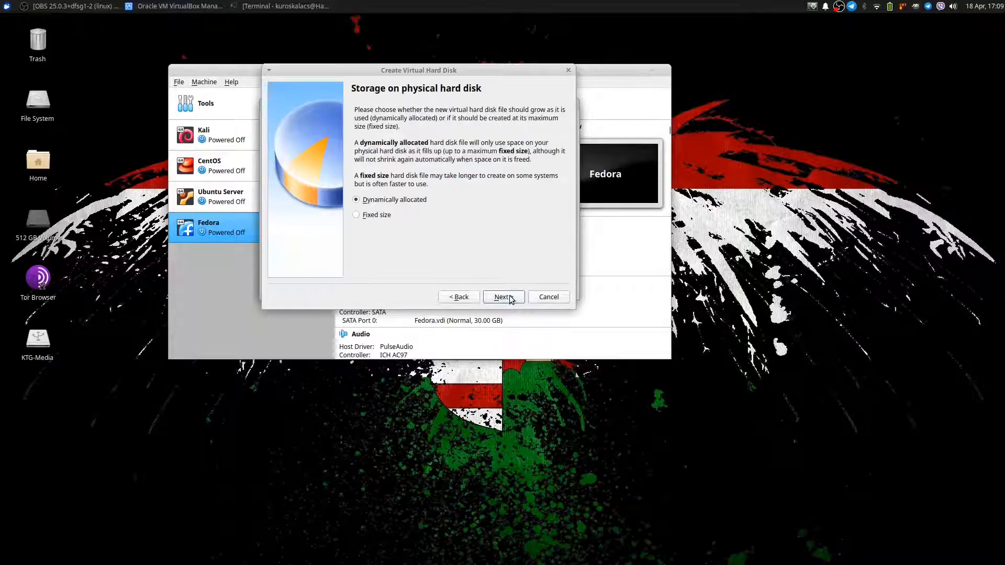
{"action": "left_click", "coordinate": [510, 297]}
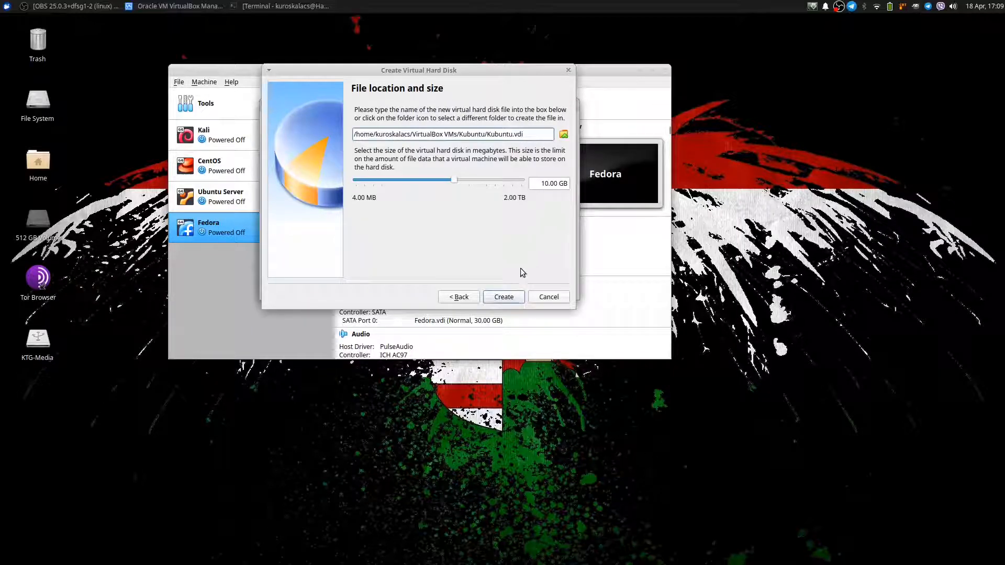
{"action": "left_click", "coordinate": [510, 296]}
Configure the Kubuntu machine's processor settings with 4 processors and PAE/NX enabled
{"action": "right_click", "coordinate": [244, 265]}
{"action": "left_click", "coordinate": [268, 273]}
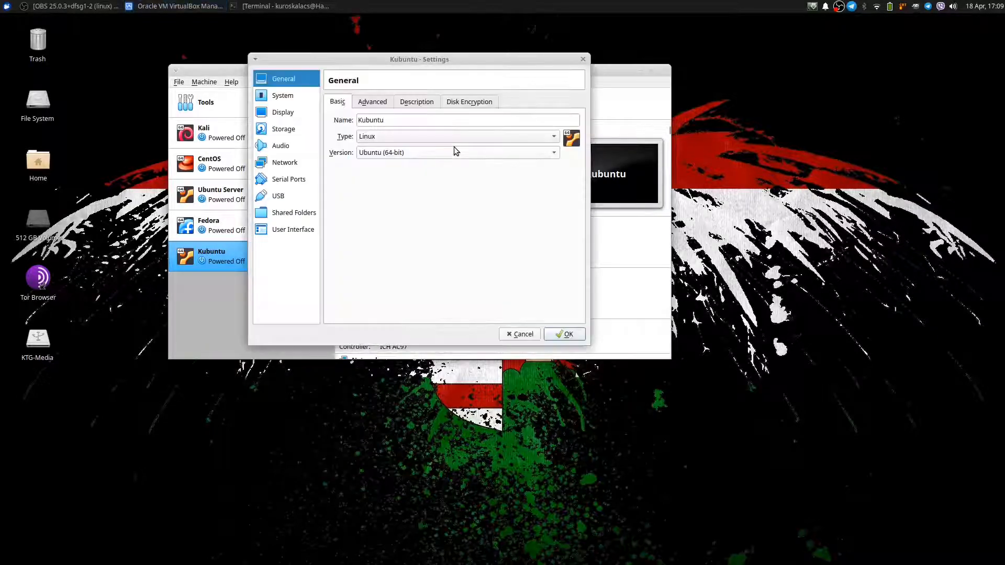
{"action": "left_click", "coordinate": [374, 103]}
{"action": "left_click", "coordinate": [415, 103]}
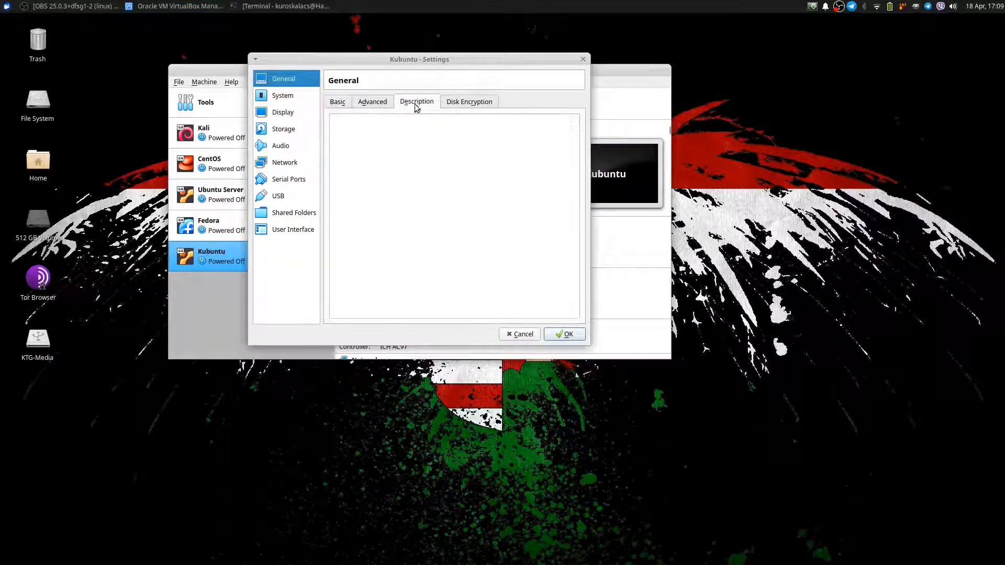
{"action": "left_click", "coordinate": [448, 103]}
{"action": "left_click", "coordinate": [282, 97]}
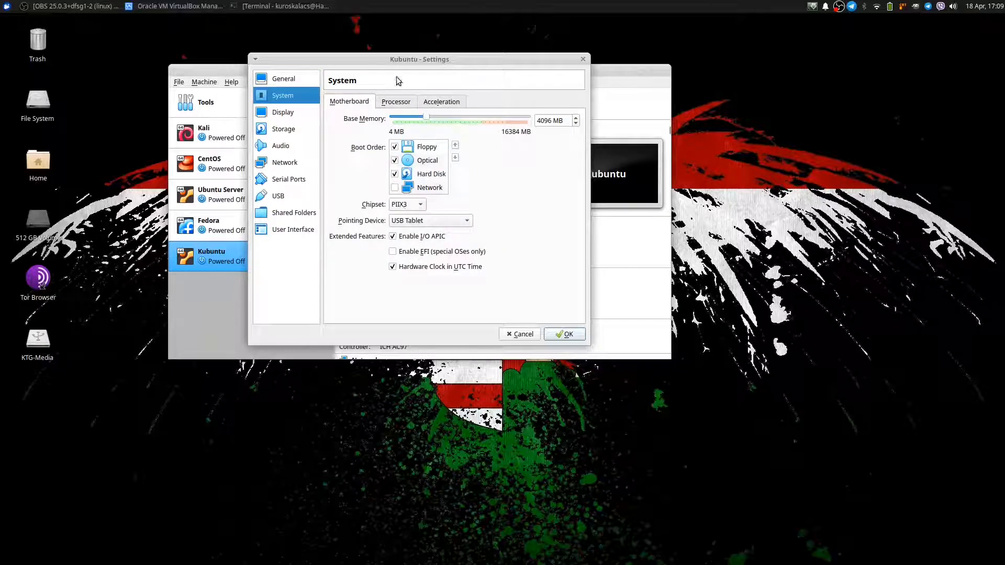
{"action": "left_click", "coordinate": [396, 101]}
{"action": "left_click_drag", "start_coordinate": [393, 121], "coordinate": [417, 130]}
{"action": "left_click", "coordinate": [393, 165]}
{"action": "left_click", "coordinate": [393, 179]}
Set the machine's video memory to 128 MB and its display scale factor to 130%
{"action": "left_click", "coordinate": [285, 114]}
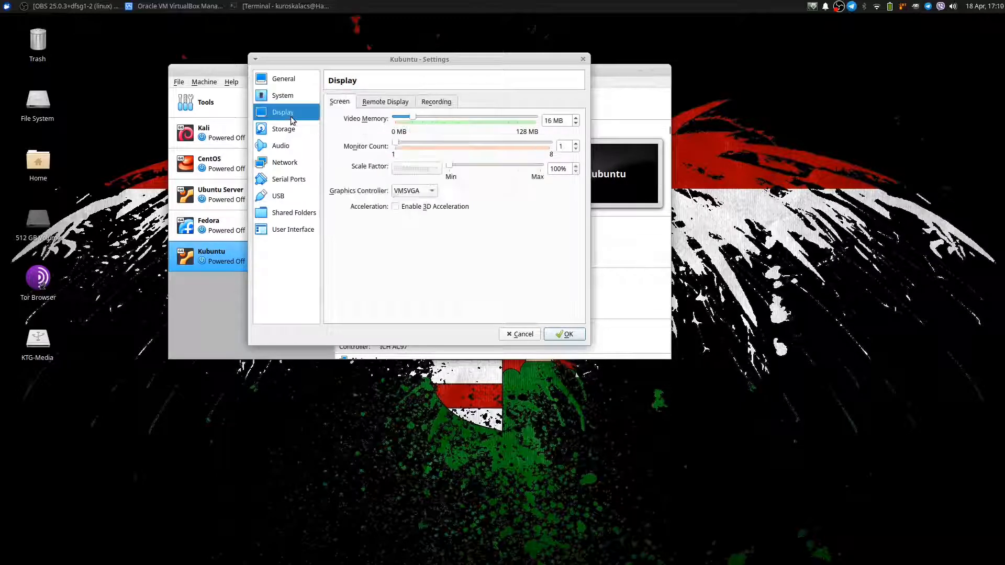
{"action": "left_click_drag", "start_coordinate": [415, 120], "coordinate": [615, 125]}
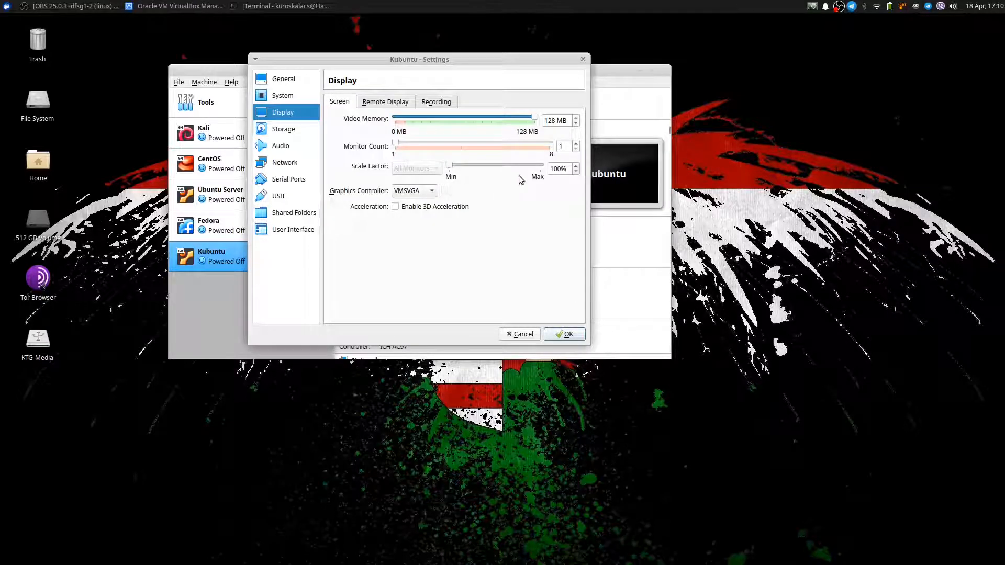
{"action": "left_click", "coordinate": [552, 170]}
{"action": "type", "text": "3"}
Attach kubuntu-20.04.1-desktop-amd64.iso to the machine's empty IDE optical drive and save the settings
{"action": "left_click", "coordinate": [284, 130]}
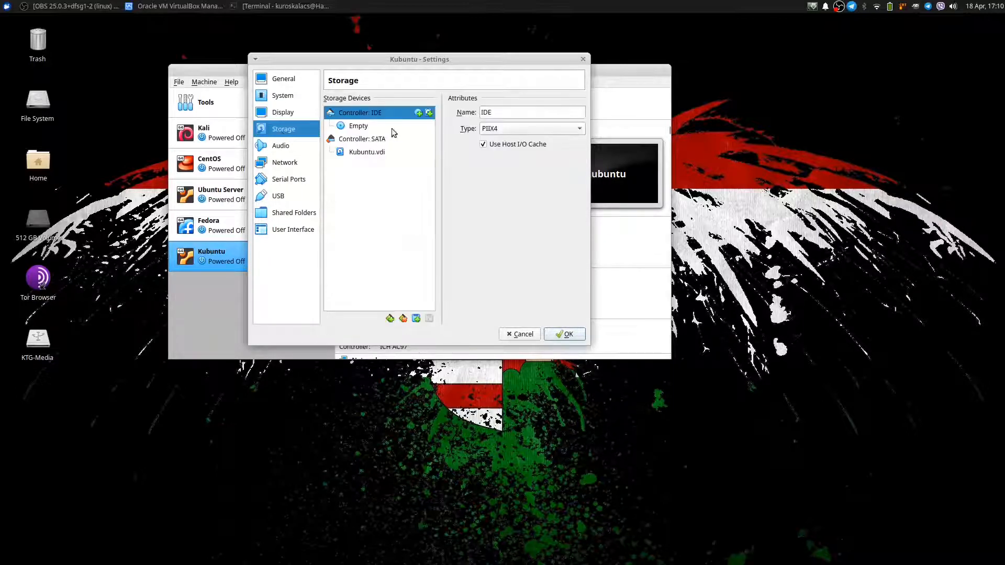
{"action": "left_click", "coordinate": [391, 128]}
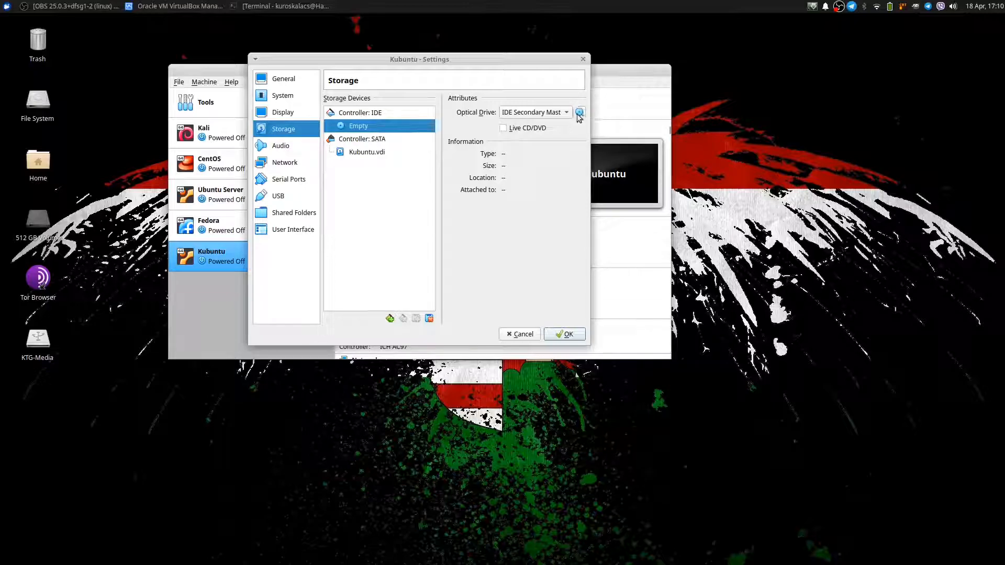
{"action": "left_click", "coordinate": [578, 113]}
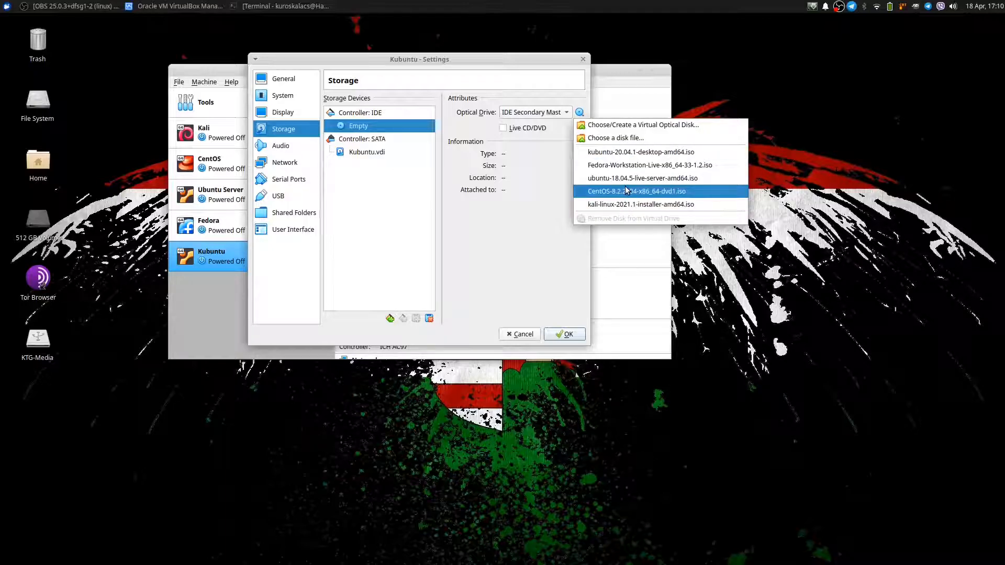
{"action": "left_click", "coordinate": [614, 153]}
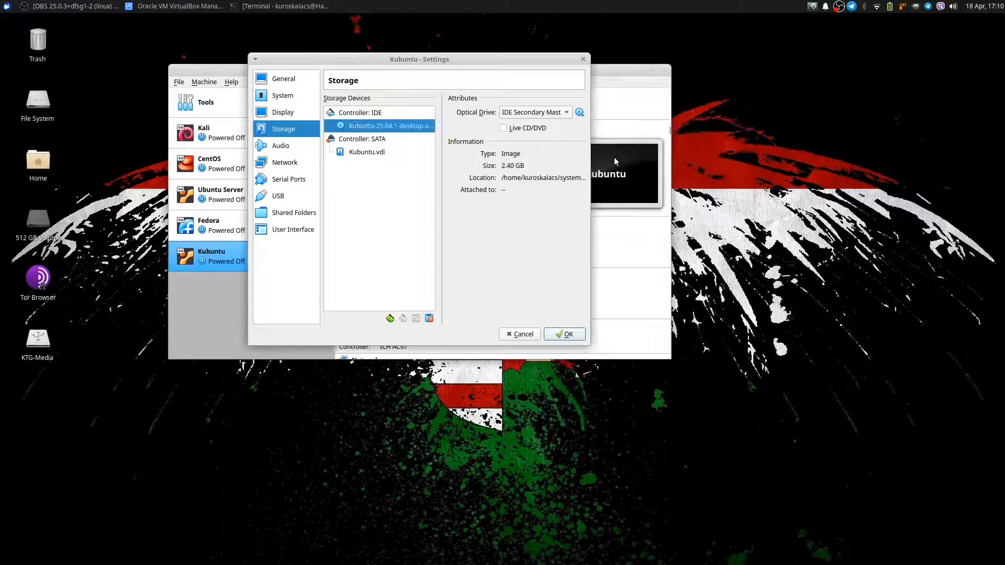
{"action": "left_click", "coordinate": [566, 335]}
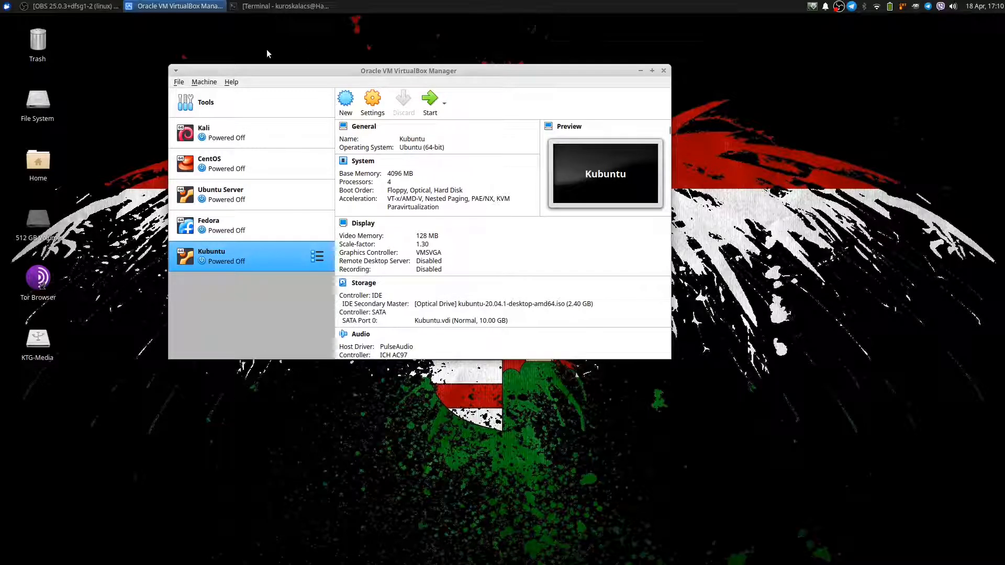
Start the Kubuntu machine from kubuntu-20.04.1-desktop-amd64.iso, and reposition and enlarge its window
{"action": "left_click", "coordinate": [429, 102]}
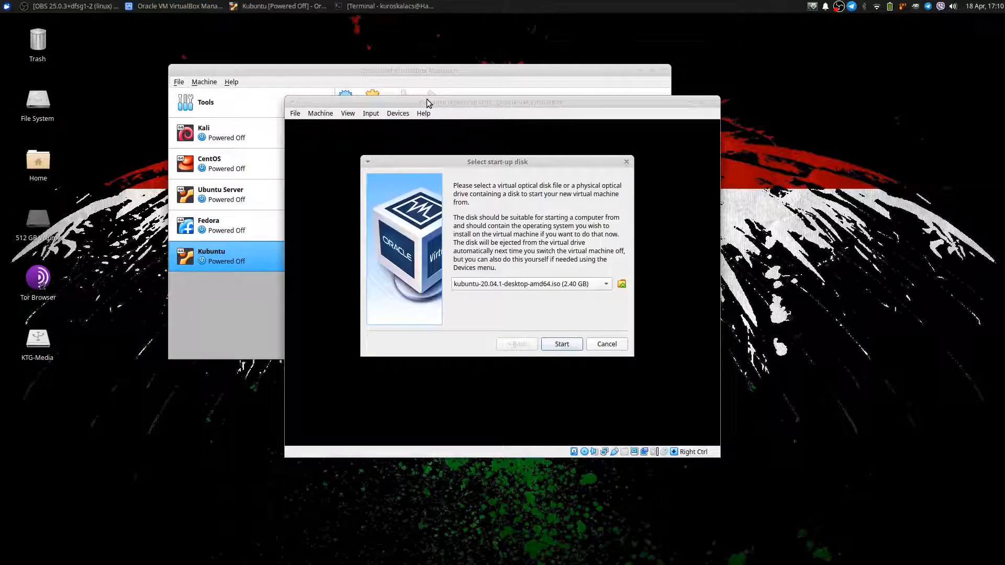
{"action": "left_click", "coordinate": [561, 345]}
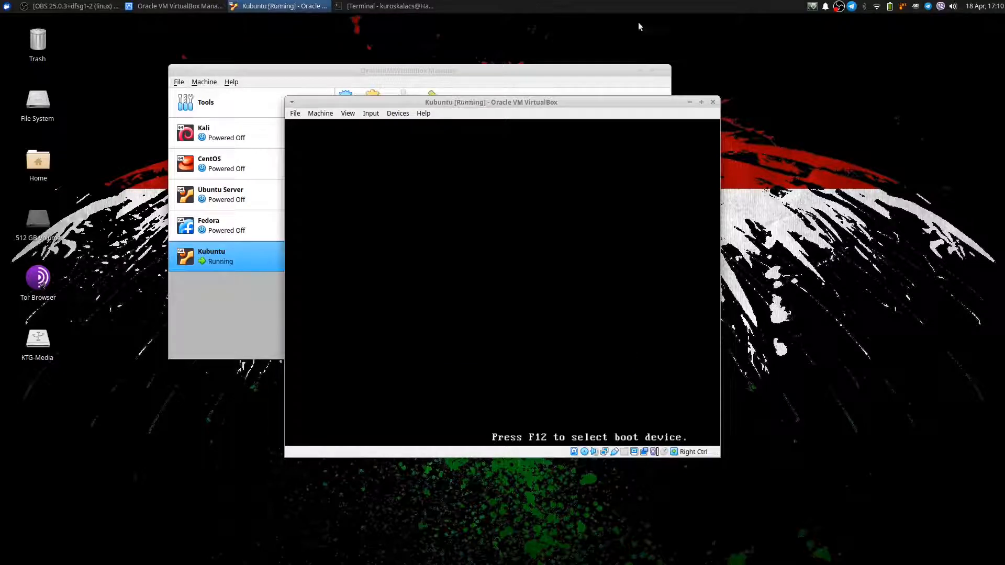
{"action": "left_click_drag", "start_coordinate": [513, 102], "coordinate": [303, 39]}
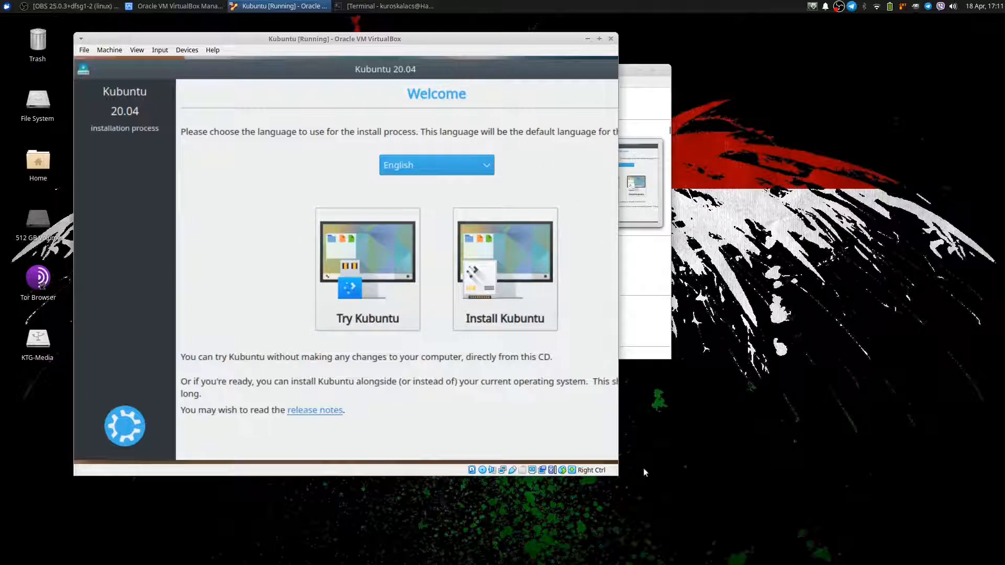
{"action": "left_click_drag", "start_coordinate": [618, 476], "coordinate": [806, 520]}
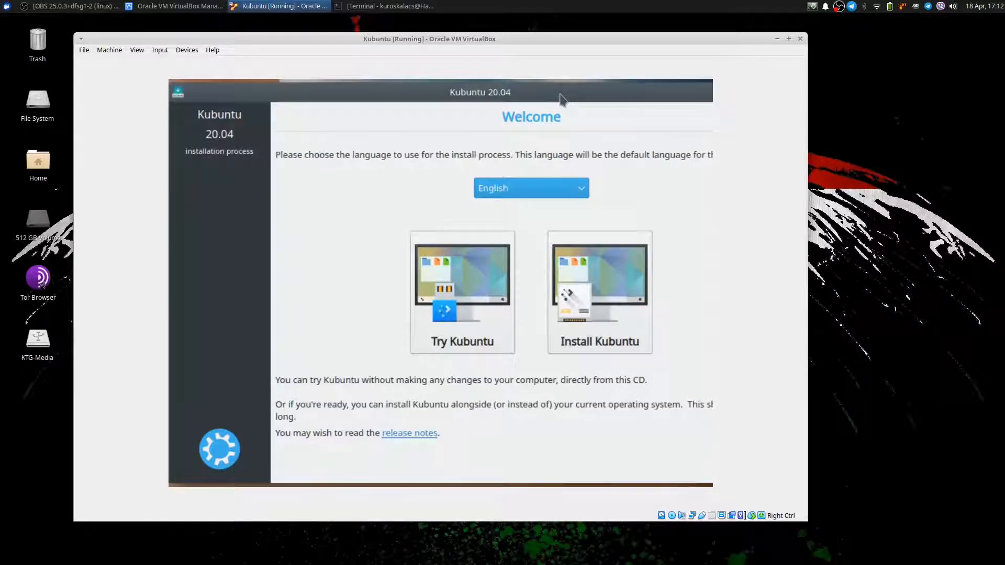
Reposition the installer window so its Welcome page fits on screen, and choose Install Kubuntu with English as the language
{"action": "left_click_drag", "start_coordinate": [561, 99], "coordinate": [484, 96]}
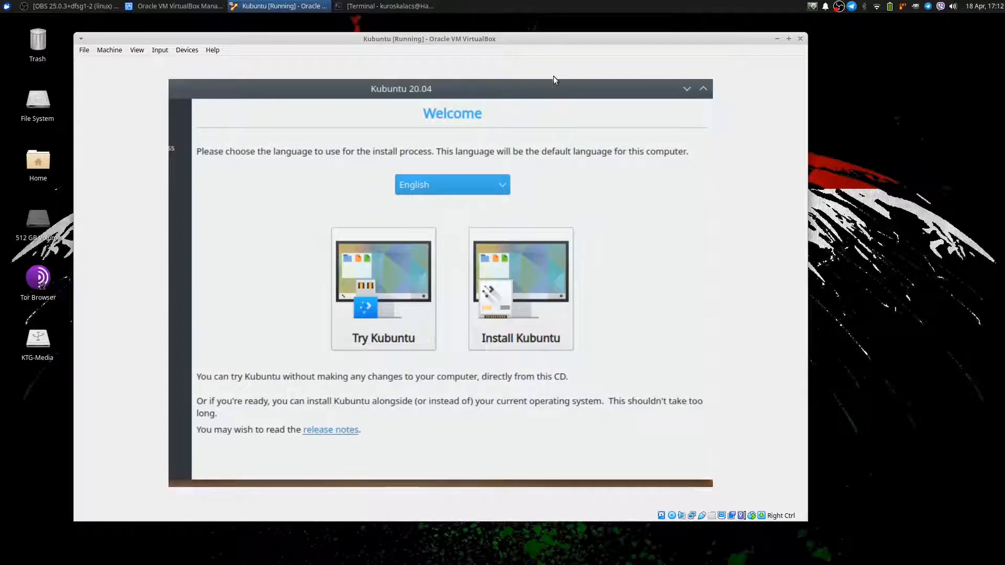
{"action": "left_click_drag", "start_coordinate": [557, 95], "coordinate": [509, 107]}
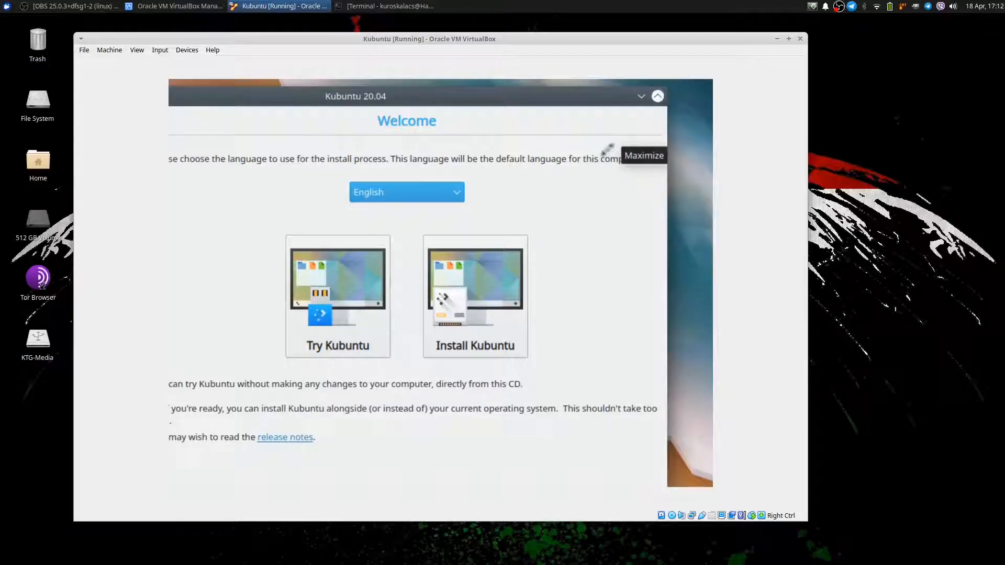
{"action": "left_click", "coordinate": [657, 96]}
{"action": "left_click_drag", "start_coordinate": [699, 102], "coordinate": [660, 125]}
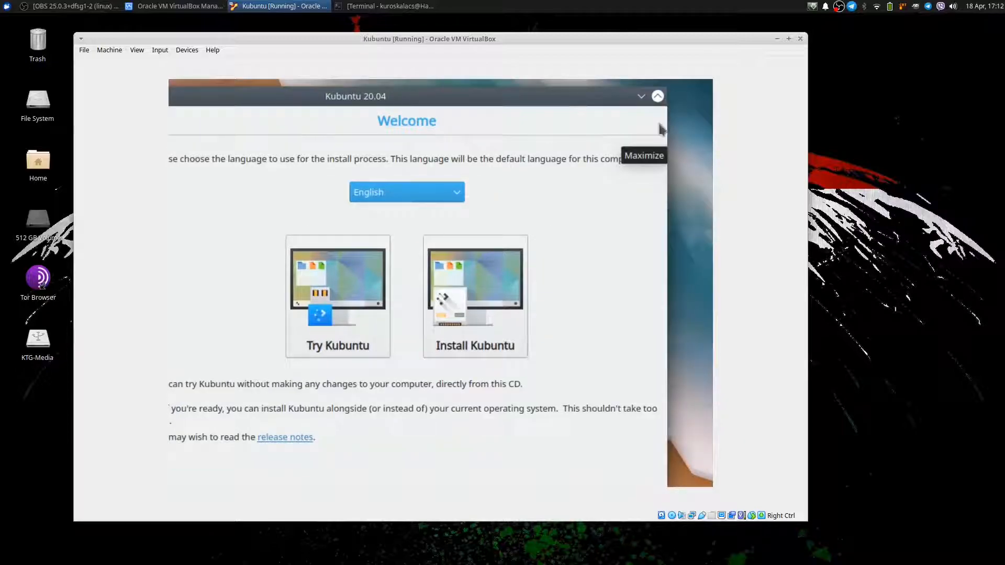
{"action": "double_click", "coordinate": [490, 103]}
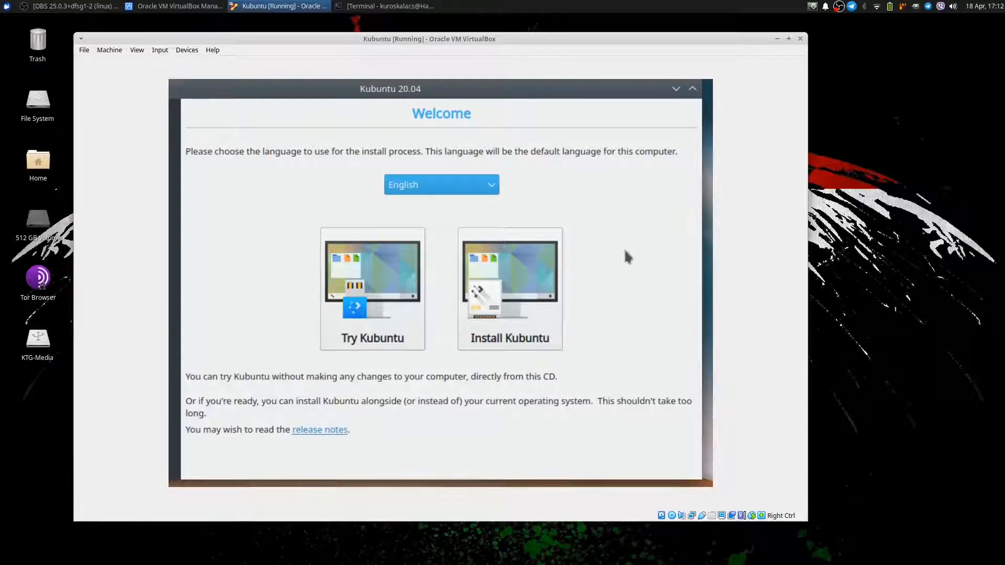
{"action": "left_click", "coordinate": [514, 287]}
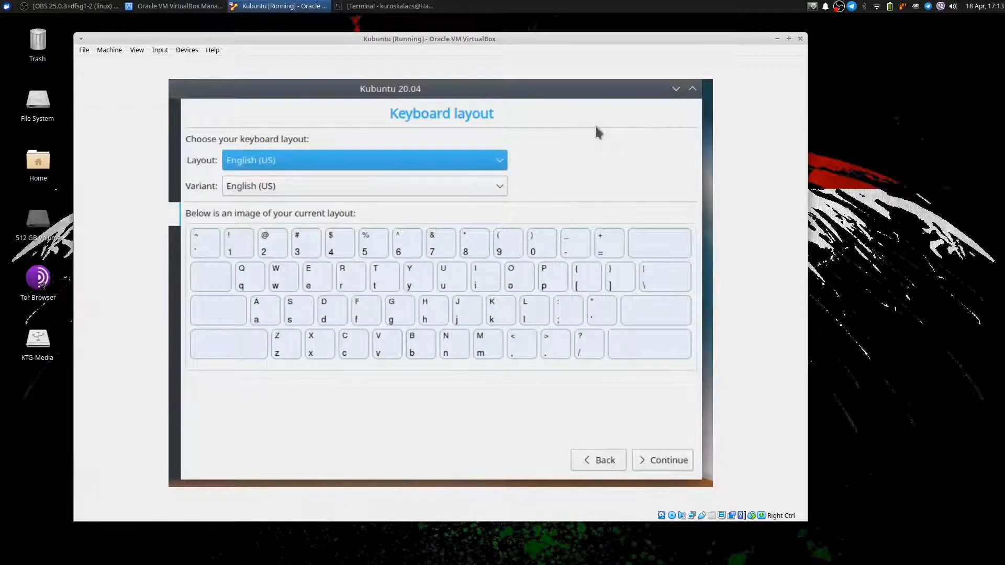
Keep the English (US) keyboard layout, set its variant to English (US) - English (Dvorak), and continue the installation
{"action": "left_click", "coordinate": [500, 161]}
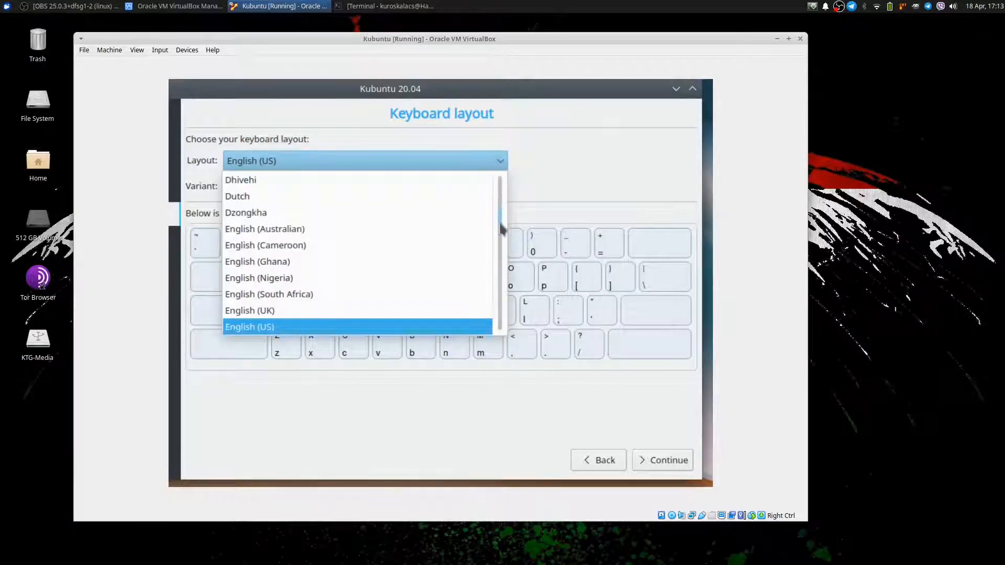
{"action": "mouse_move", "coordinate": [501, 220]}
{"action": "left_mouse_down"}
{"action": "mouse_move", "coordinate": [500, 178]}
{"action": "mouse_move", "coordinate": [500, 335]}
{"action": "mouse_move", "coordinate": [492, 222]}
{"action": "left_mouse_up"}
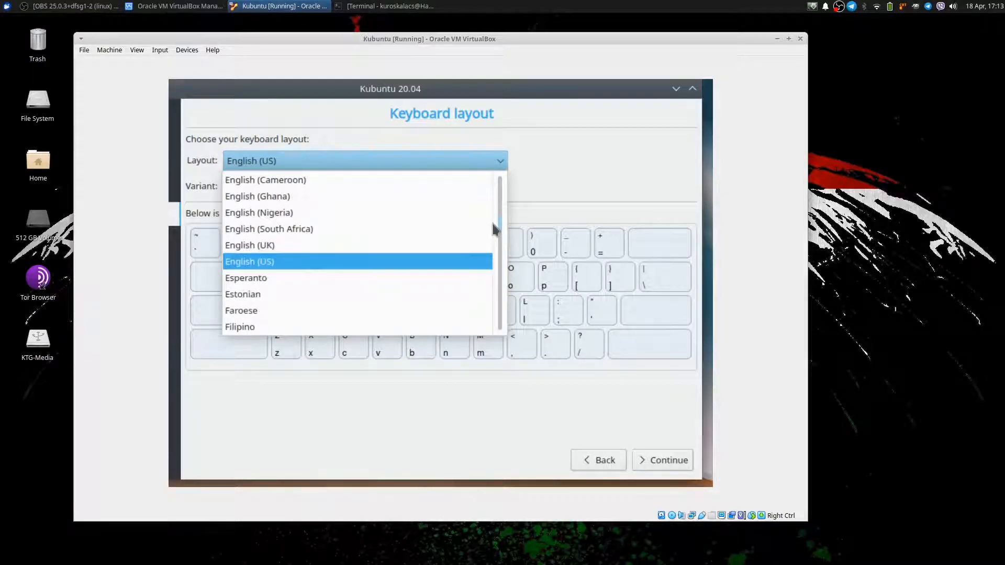
{"action": "left_click", "coordinate": [593, 150]}
{"action": "left_click", "coordinate": [322, 194]}
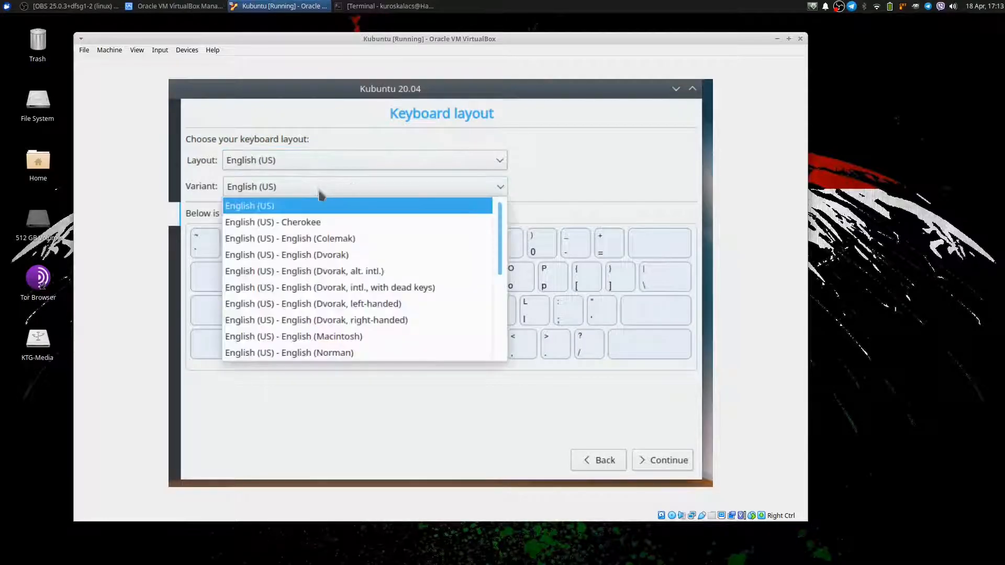
{"action": "left_click", "coordinate": [320, 206]}
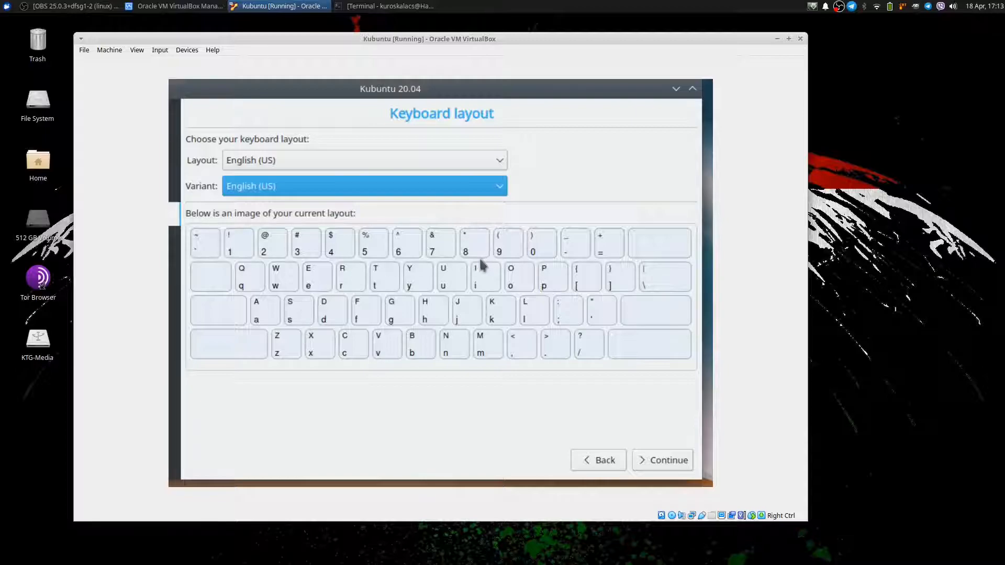
{"action": "left_click", "coordinate": [500, 187]}
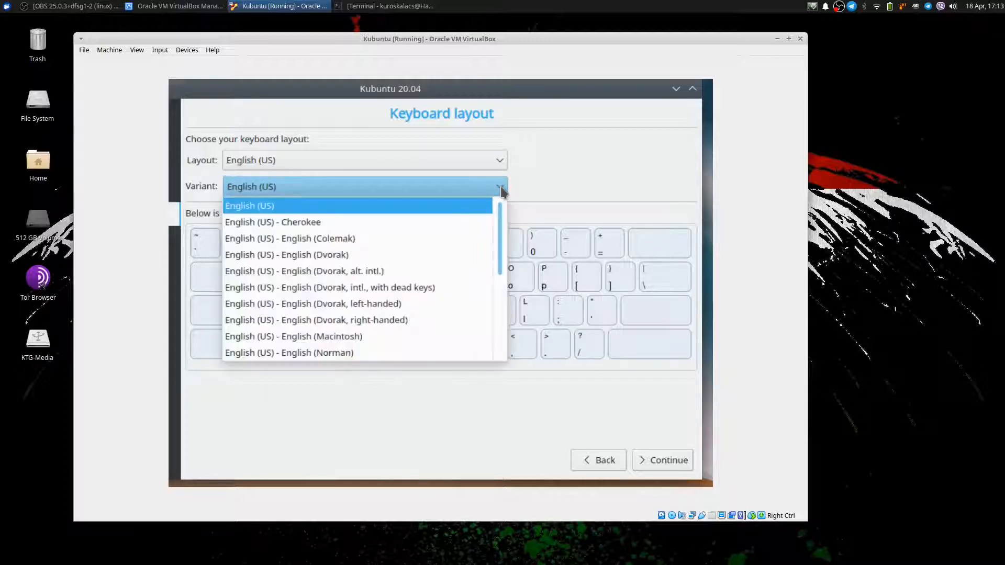
{"action": "left_click", "coordinate": [388, 255]}
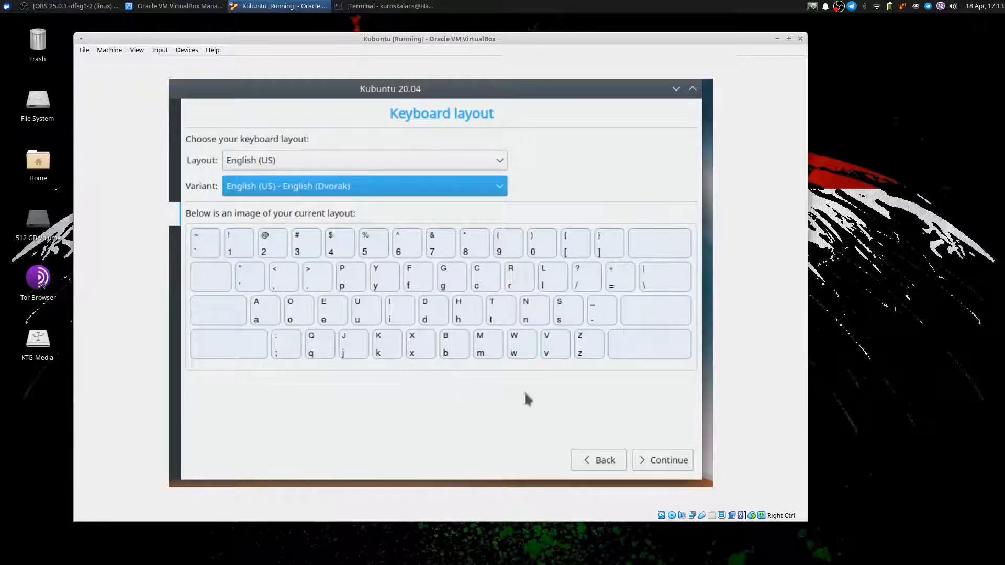
{"action": "left_click", "coordinate": [653, 459]}
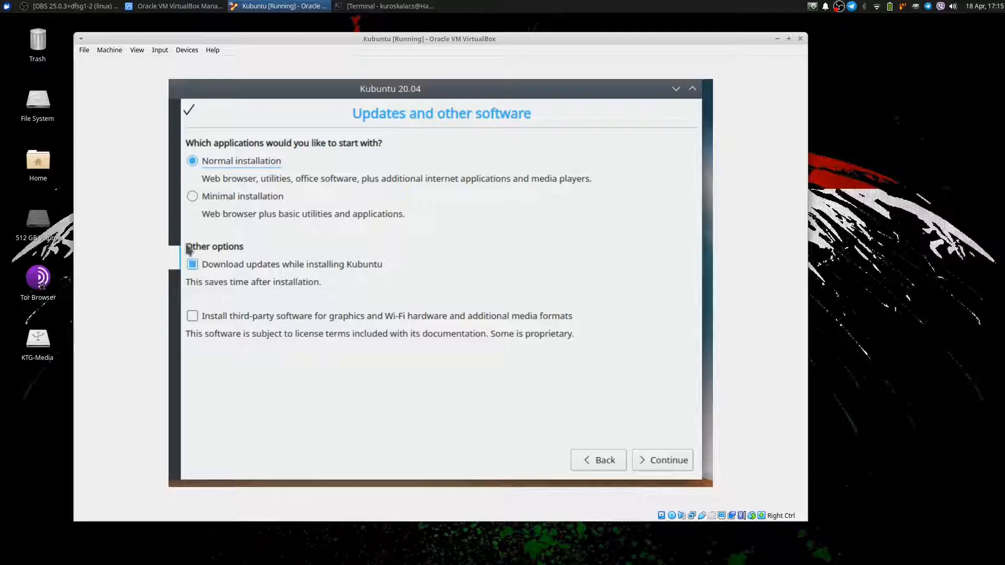
Choose the minimal installation with downloading updates during installation turned off, and continue
{"action": "left_click", "coordinate": [193, 265]}
{"action": "left_click", "coordinate": [192, 198]}
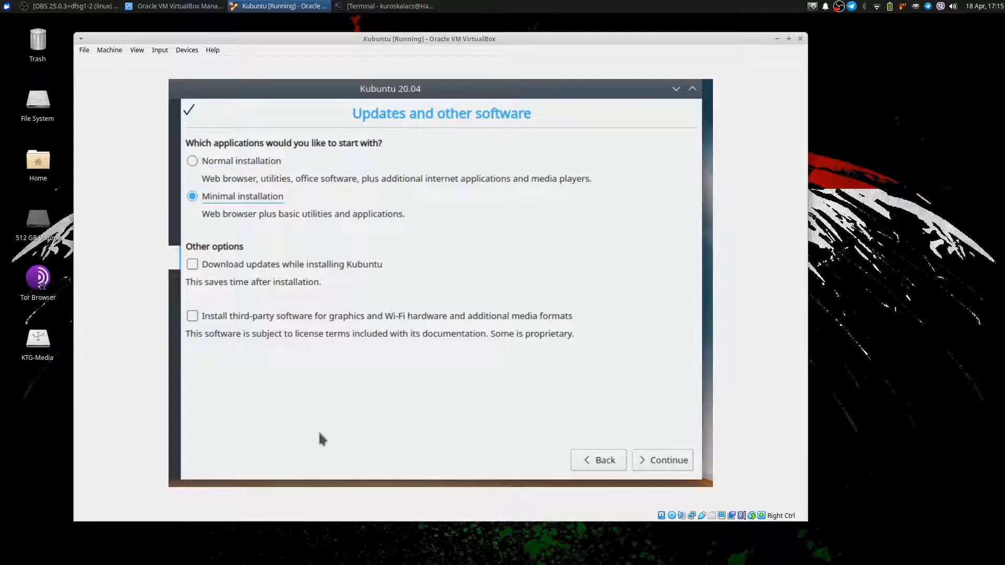
{"action": "left_click", "coordinate": [668, 464]}
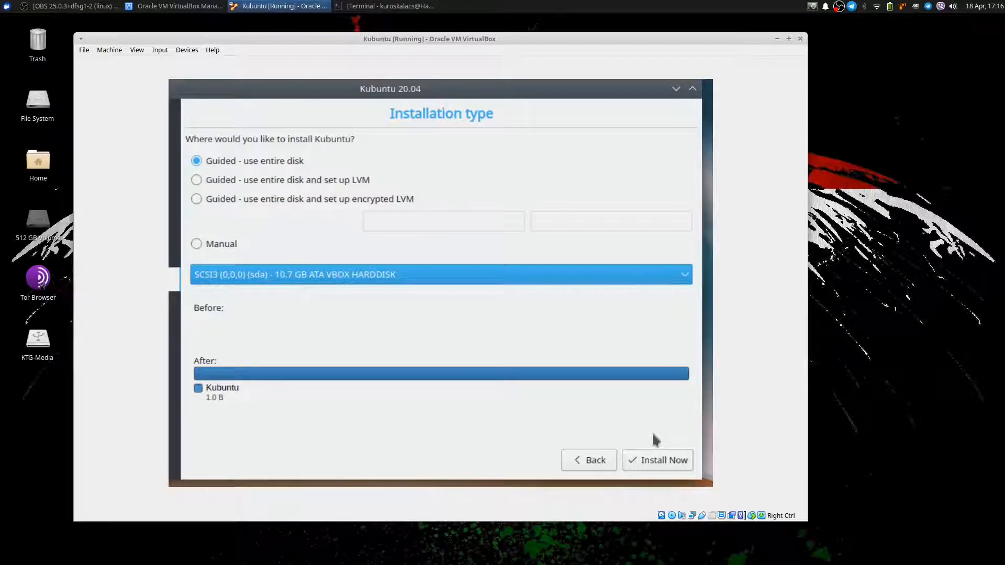
Start the guided installation on the entire disk, approve writing the changes, and accept United States with Los Angeles Time
{"action": "left_click", "coordinate": [656, 461]}
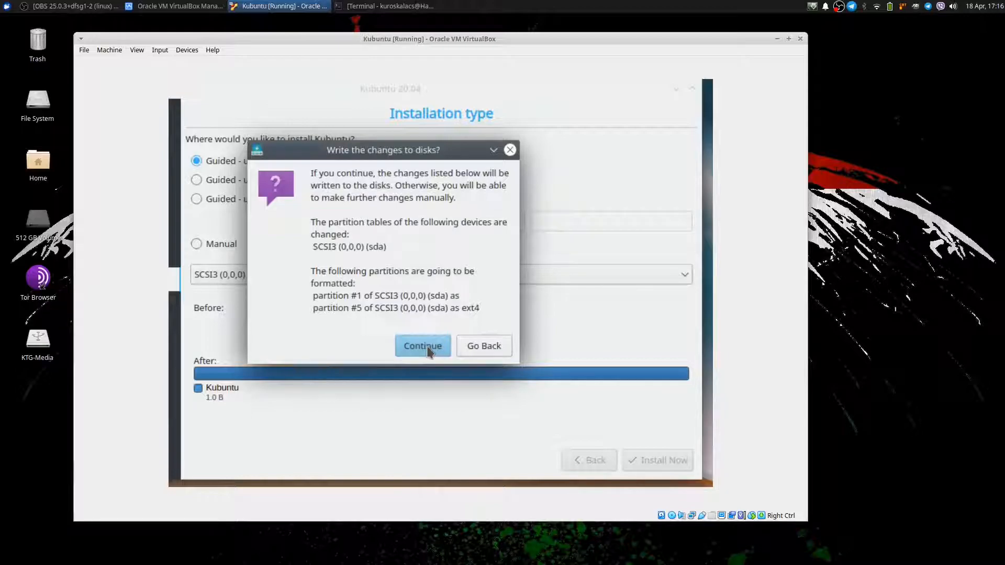
{"action": "left_click", "coordinate": [424, 347]}
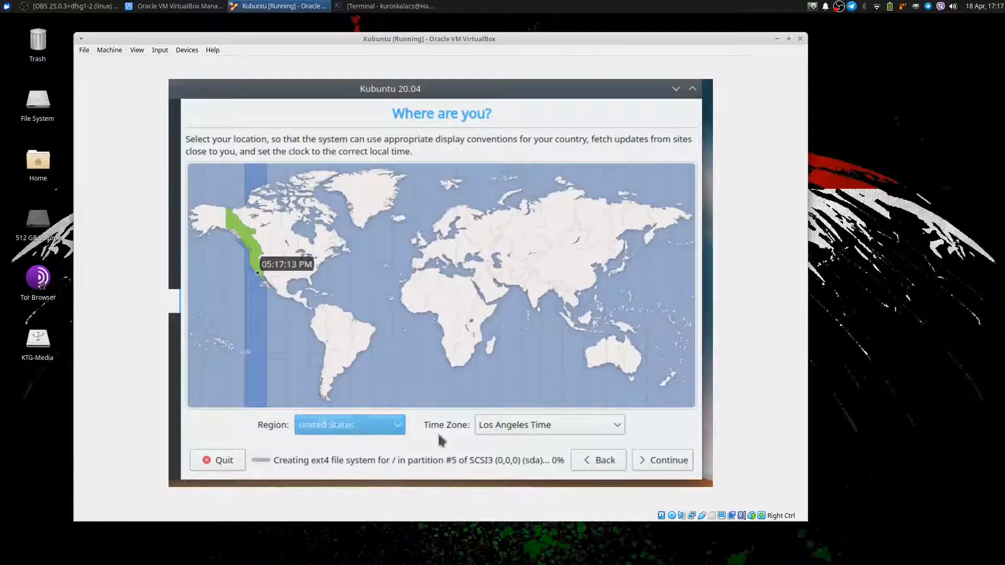
{"action": "left_click", "coordinate": [657, 463]}
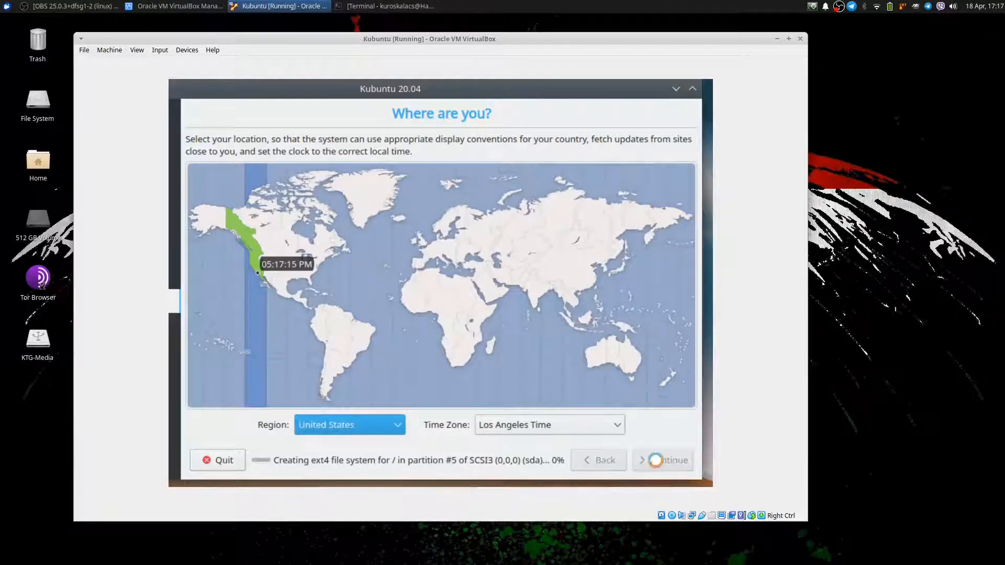
Enter the account holder's full name and type the account password in both password fields
{"action": "left_click", "coordinate": [248, 162]}
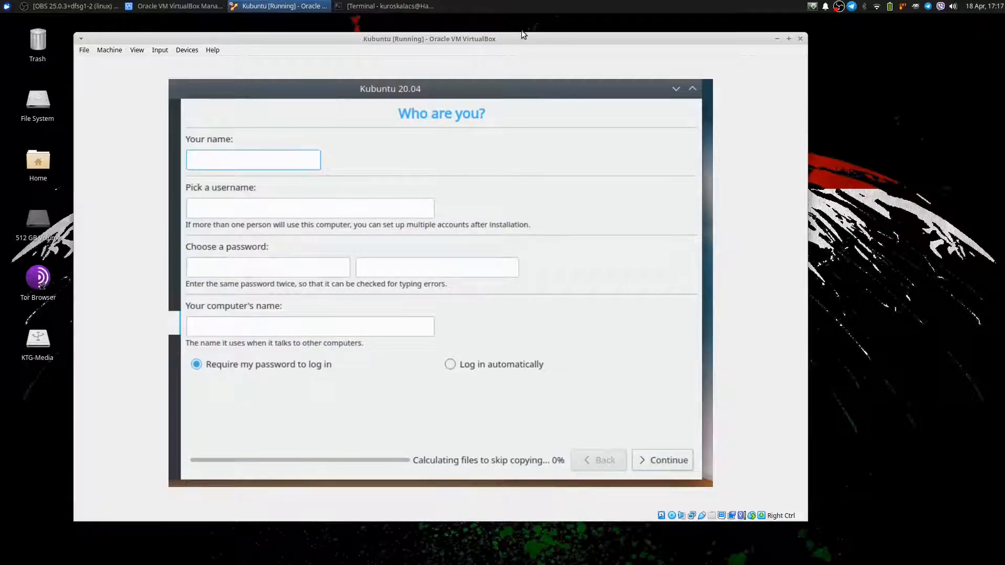
{"action": "type", "text": "Dudebro "}
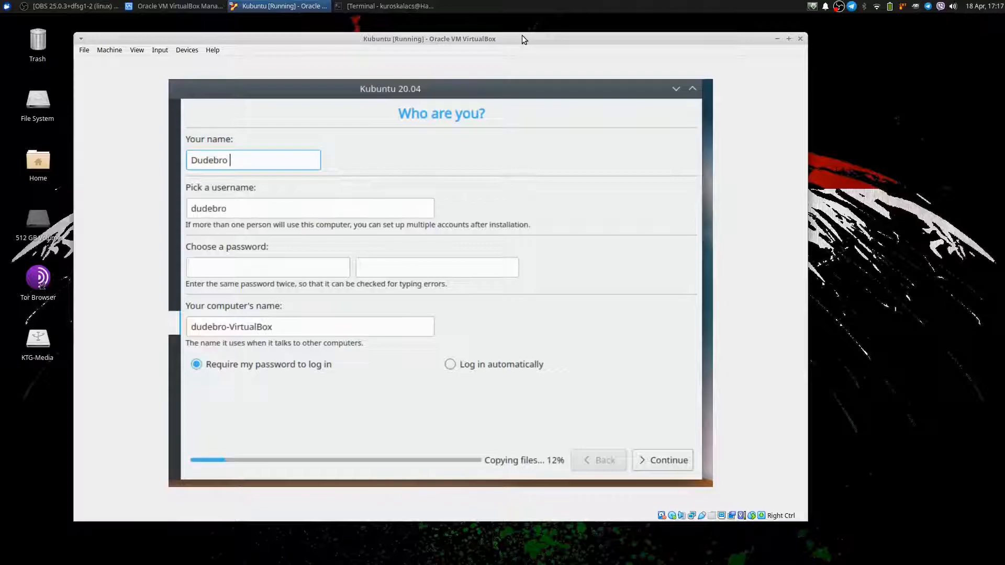
{"action": "type", "text": "McFlashdrive"}
{"action": "key", "text": "Tab"}
{"action": "key", "text": "Tab"}
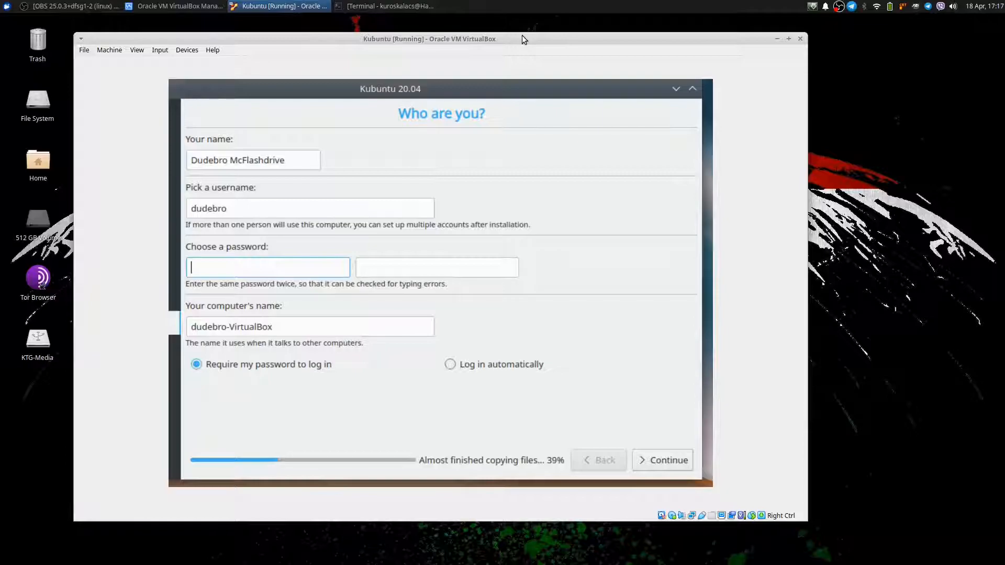
{"action": "type", "text": "••••••••"}
{"action": "key", "text": "Tab"}
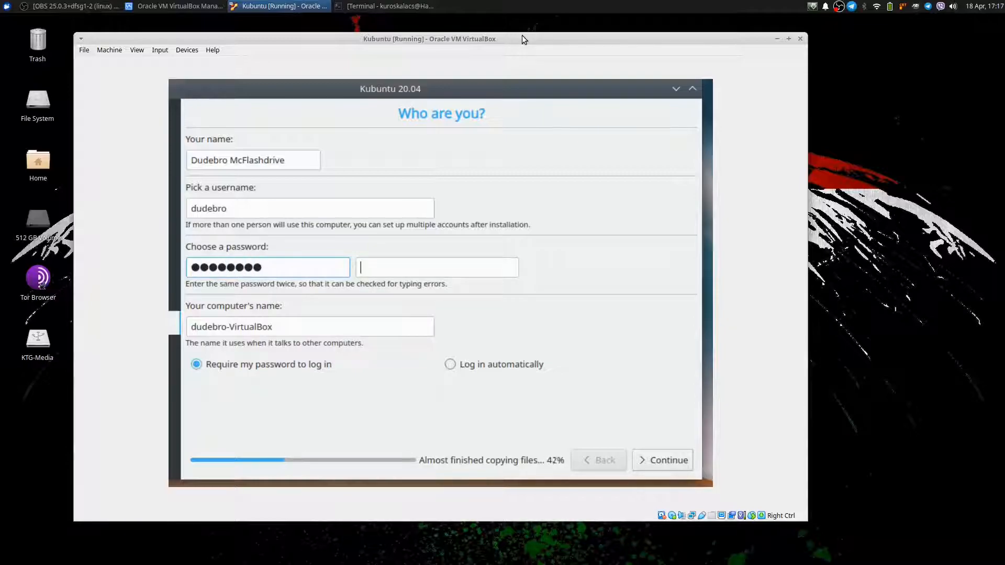
{"action": "type", "text": "••••••••"}
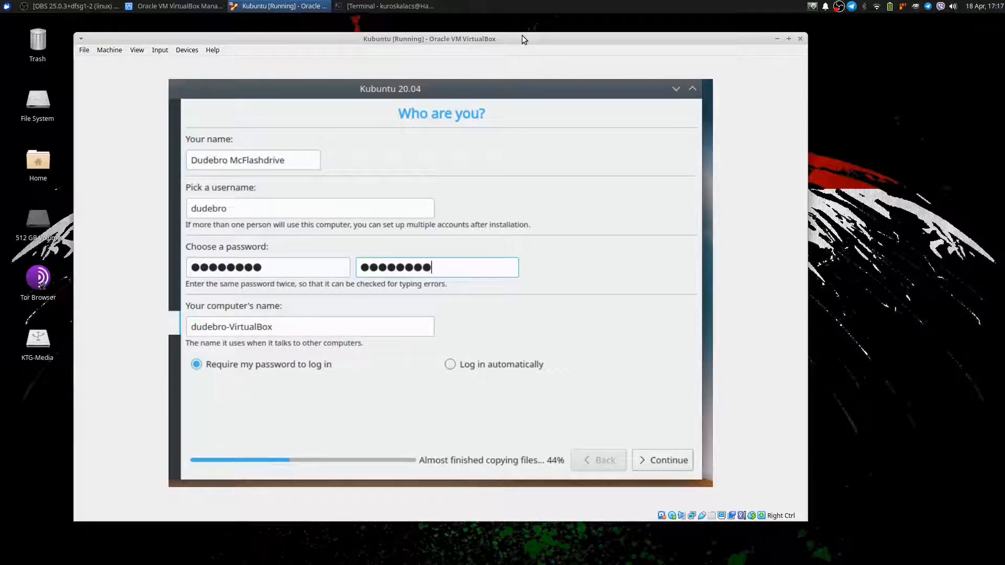
Set the computer's name to "computer", choose to log in automatically, and continue the installation
{"action": "key", "text": "Tab"}
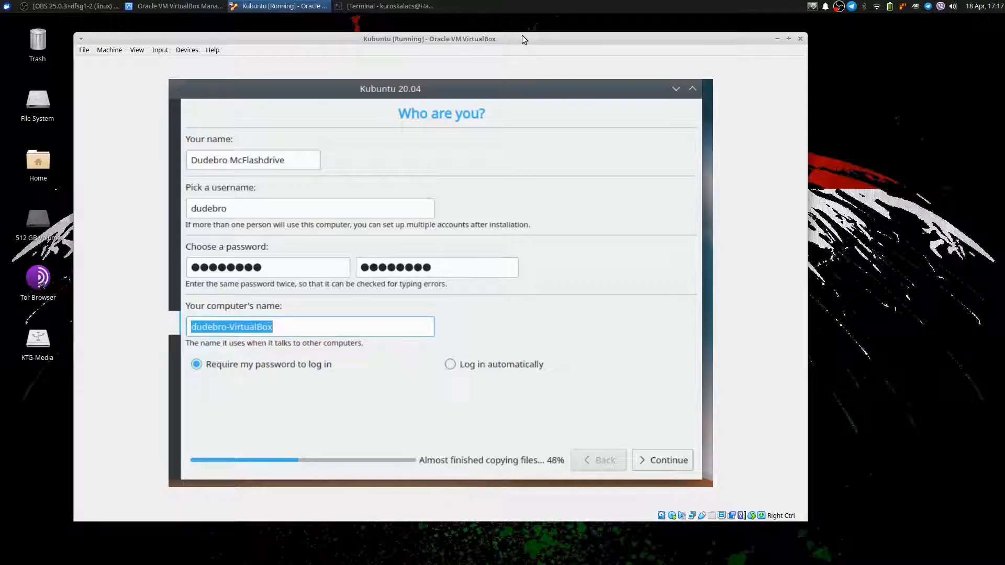
{"action": "type", "text": "computer"}
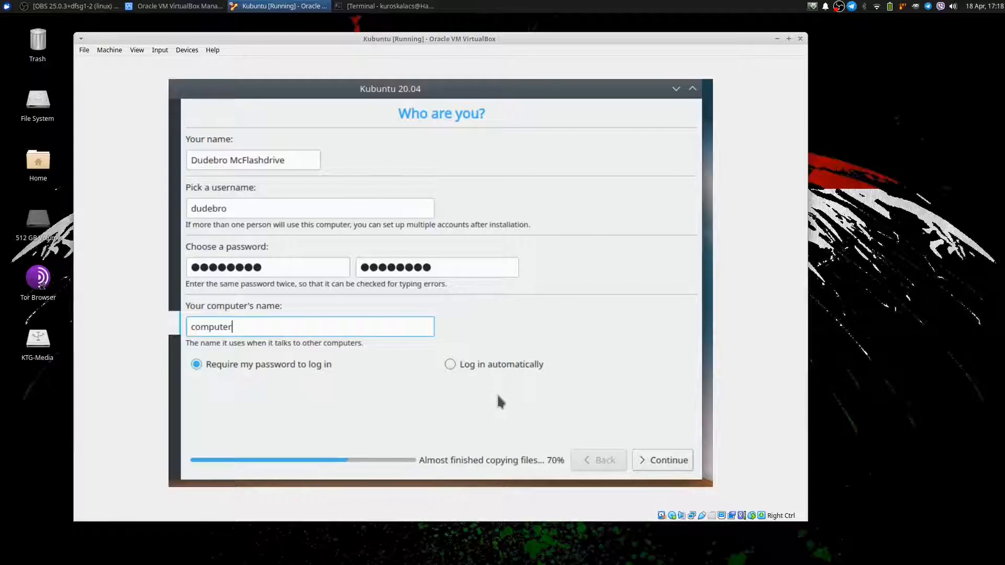
{"action": "left_click", "coordinate": [479, 367]}
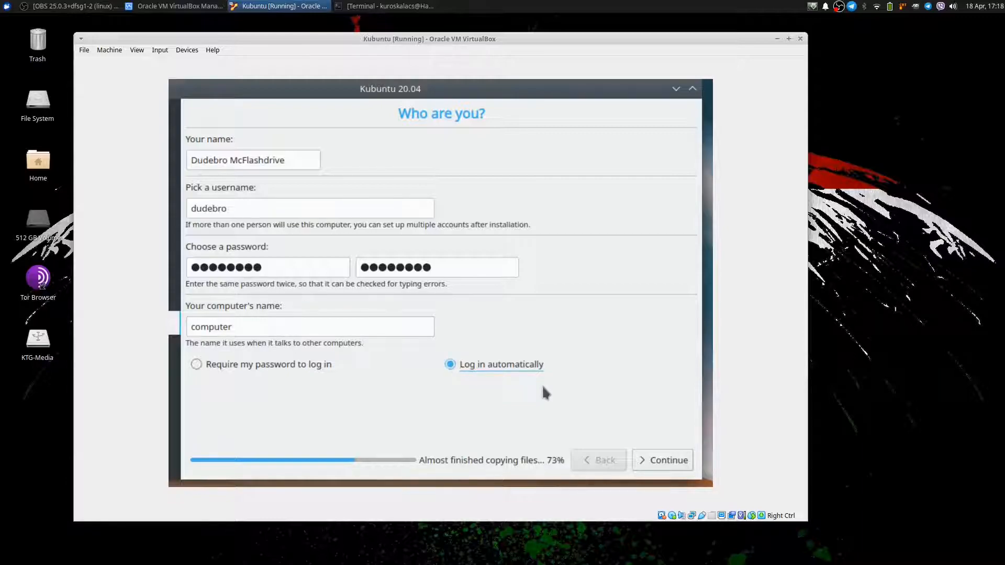
{"action": "left_click", "coordinate": [656, 461]}
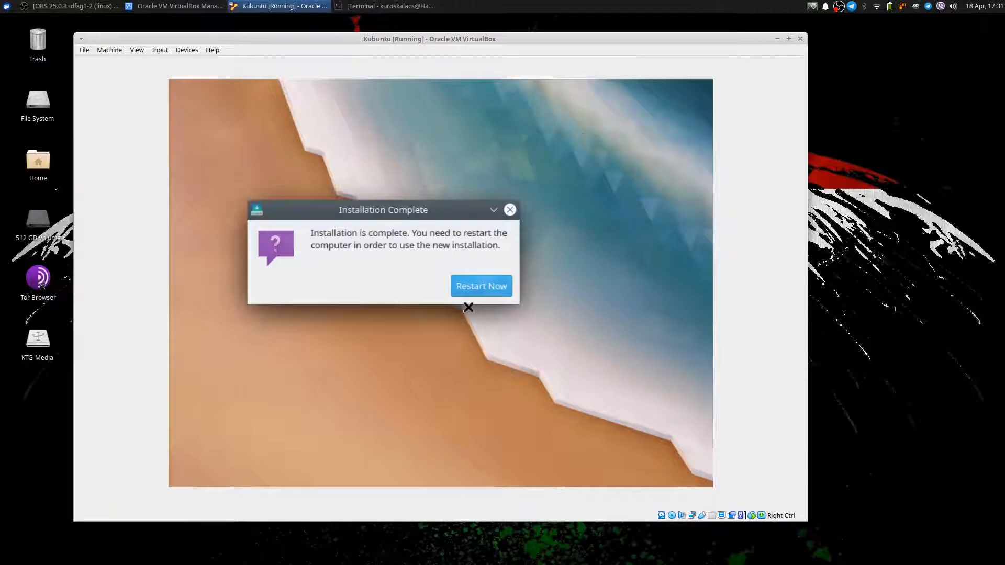
Restart after the completed installation, and close the virtual machine by powering it off
{"action": "left_click", "coordinate": [473, 286]}
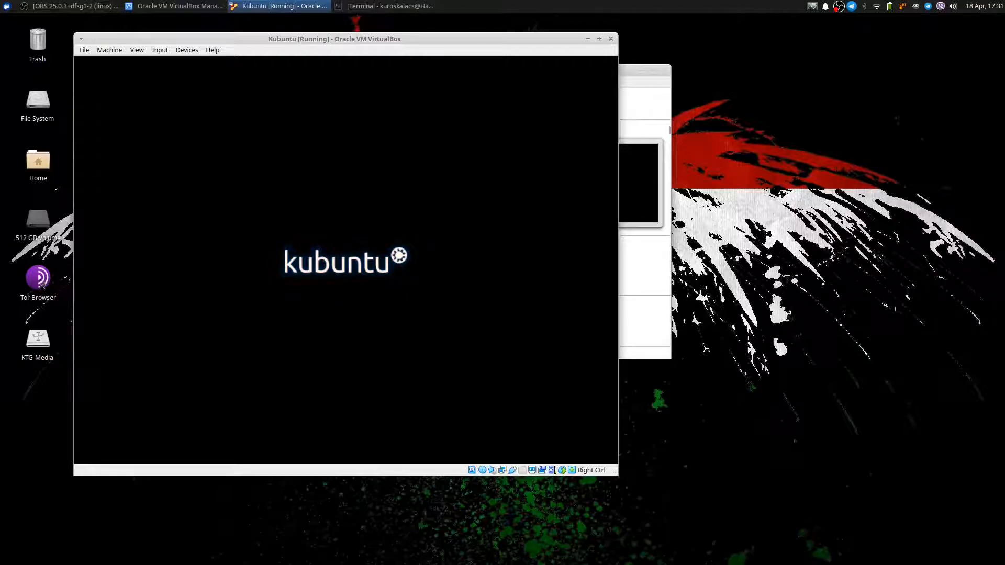
{"action": "left_click", "coordinate": [611, 39]}
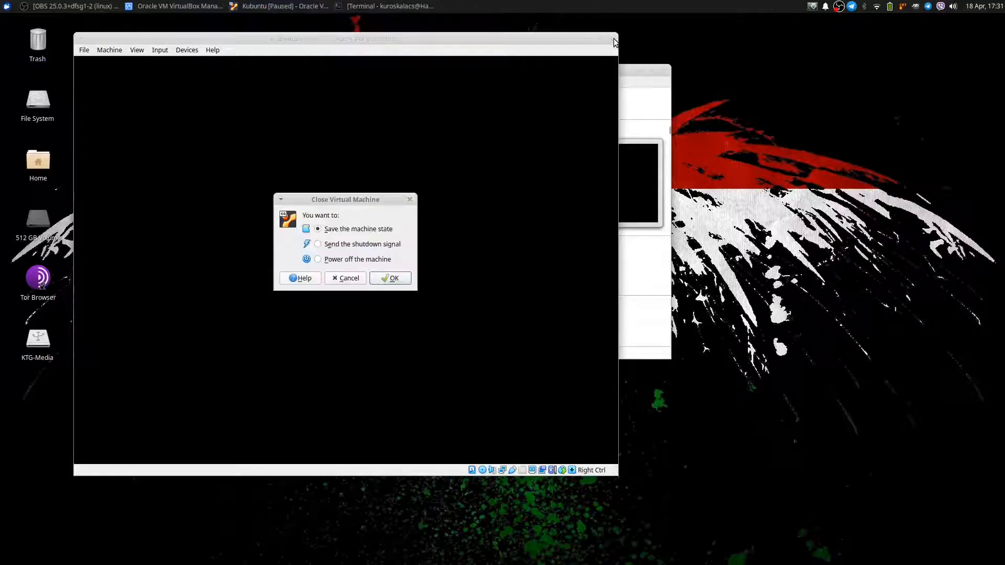
{"action": "left_click", "coordinate": [370, 260]}
{"action": "left_click", "coordinate": [385, 278]}
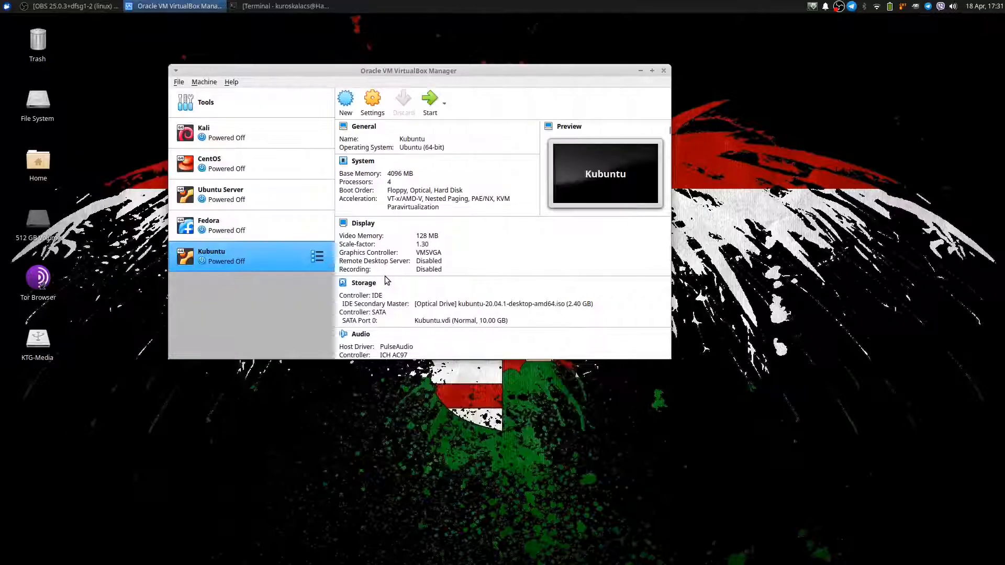
Remove kubuntu-20.04.1-desktop-amd64.iso from the Kubuntu machine's IDE optical drive
{"action": "left_click", "coordinate": [484, 305]}
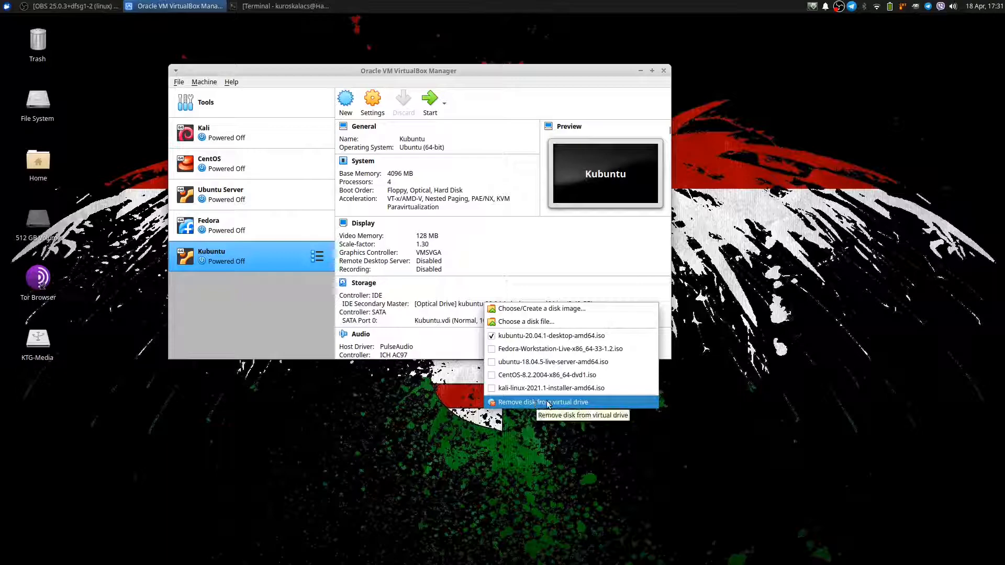
{"action": "left_click", "coordinate": [599, 404]}
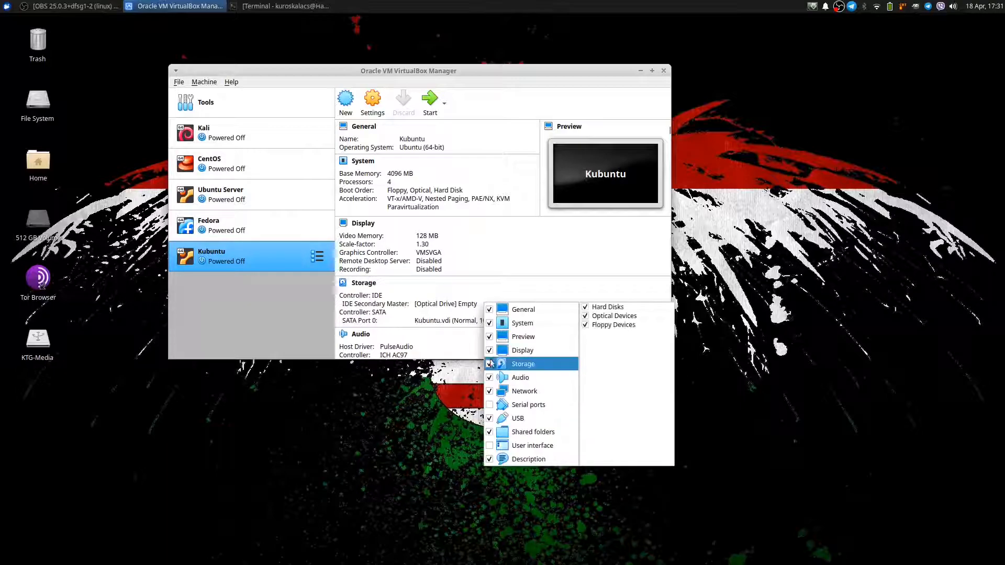
{"action": "left_click", "coordinate": [203, 332]}
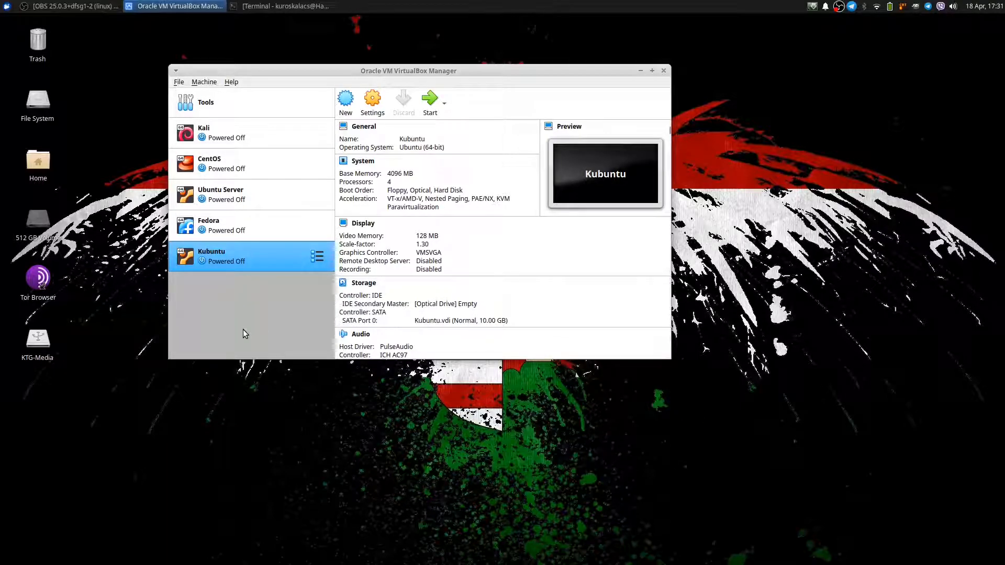
Boot the installed Kubuntu machine, dismiss the network notification, and open the application launcher
{"action": "left_click", "coordinate": [429, 105]}
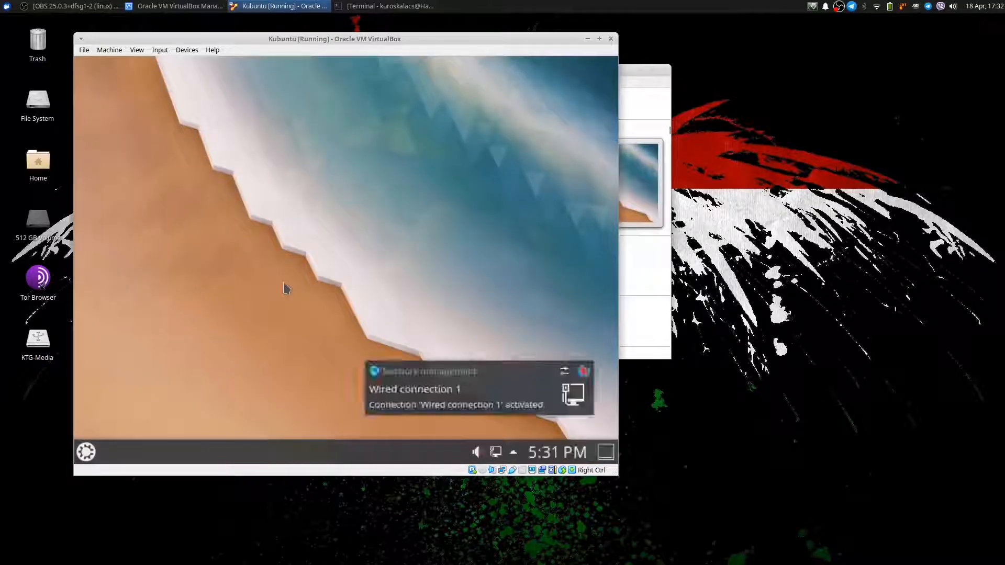
{"action": "left_click", "coordinate": [583, 372]}
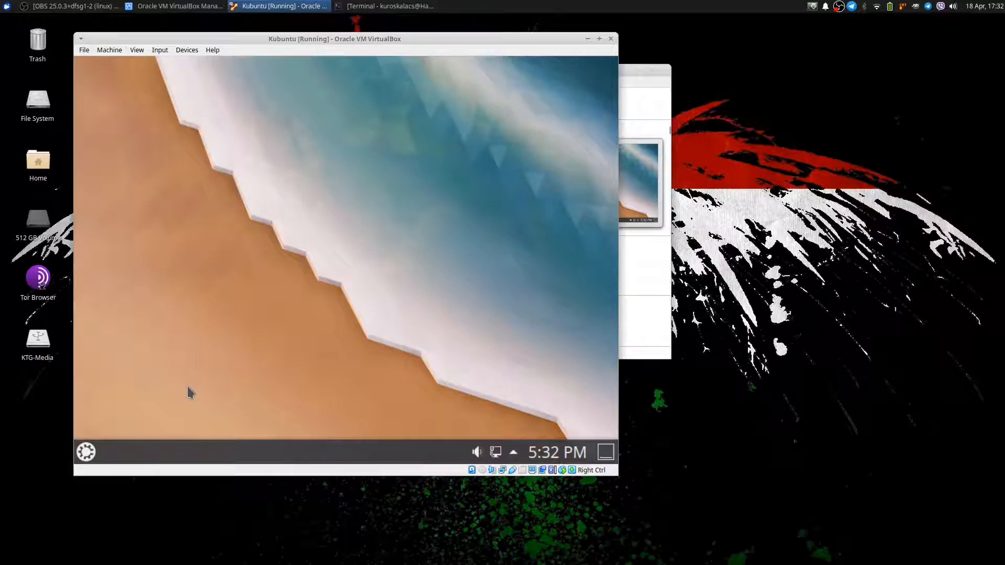
{"action": "left_click", "coordinate": [86, 452]}
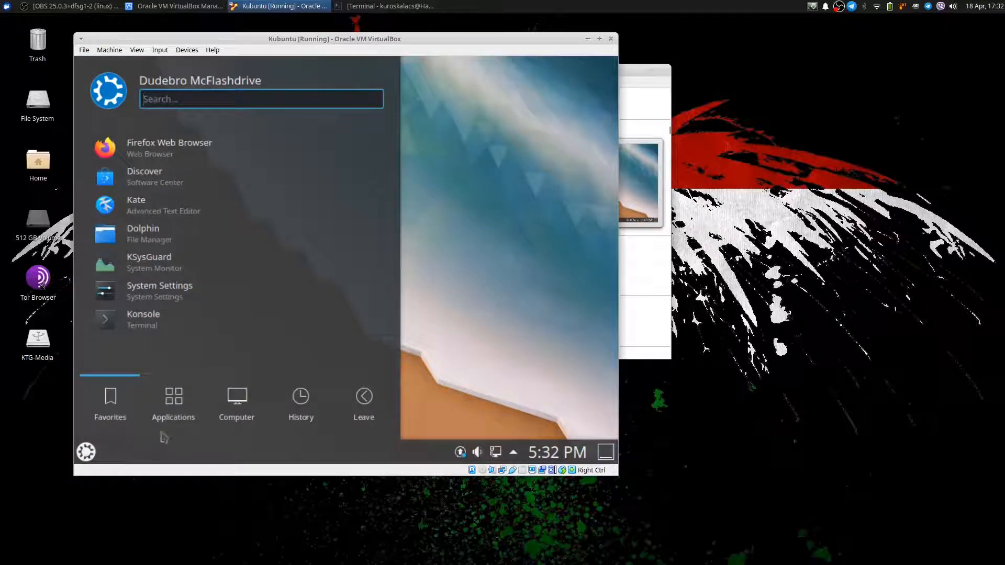
{"action": "left_click", "coordinate": [173, 403]}
{"action": "left_click", "coordinate": [128, 398]}
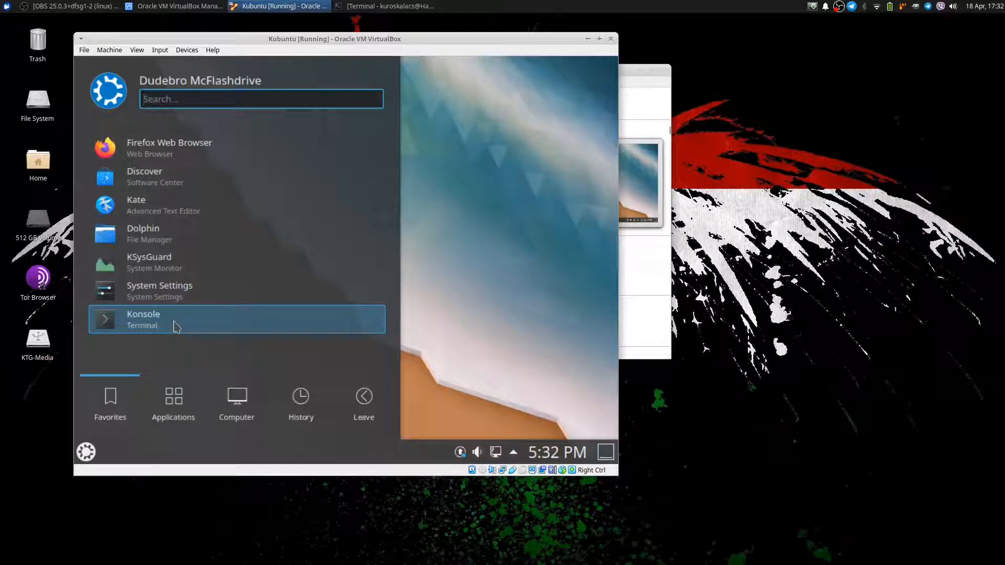
{"action": "left_click", "coordinate": [174, 326]}
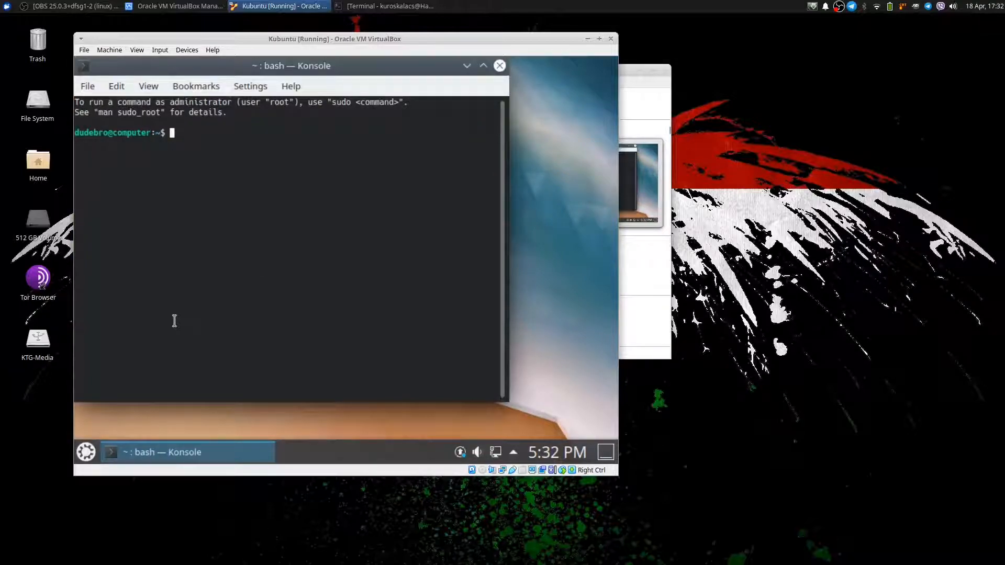
{"action": "left_click", "coordinate": [500, 65]}
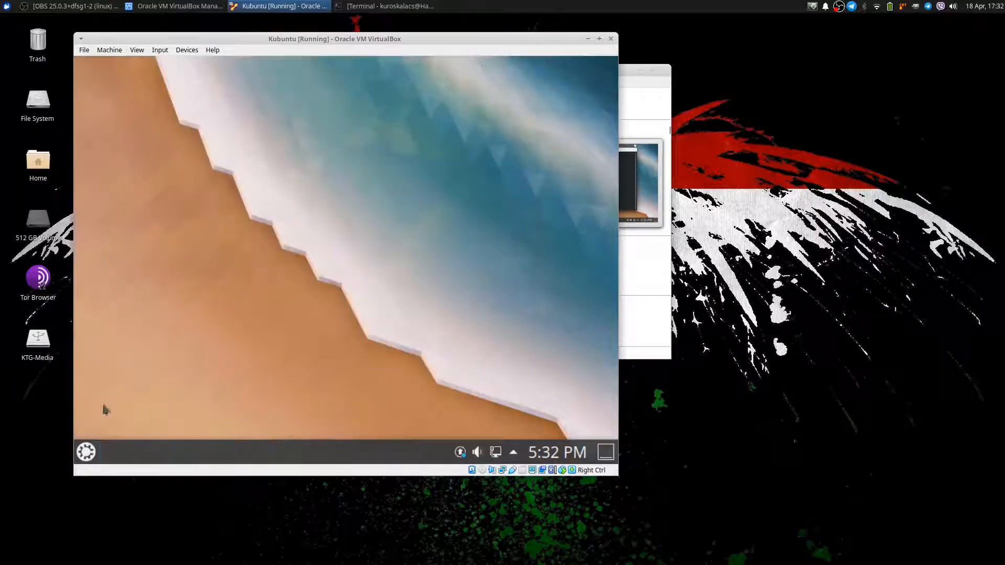
Open Konsole by searching the application launcher for "term", and enter the command sudo apt update at the prompt
{"action": "left_click", "coordinate": [86, 451]}
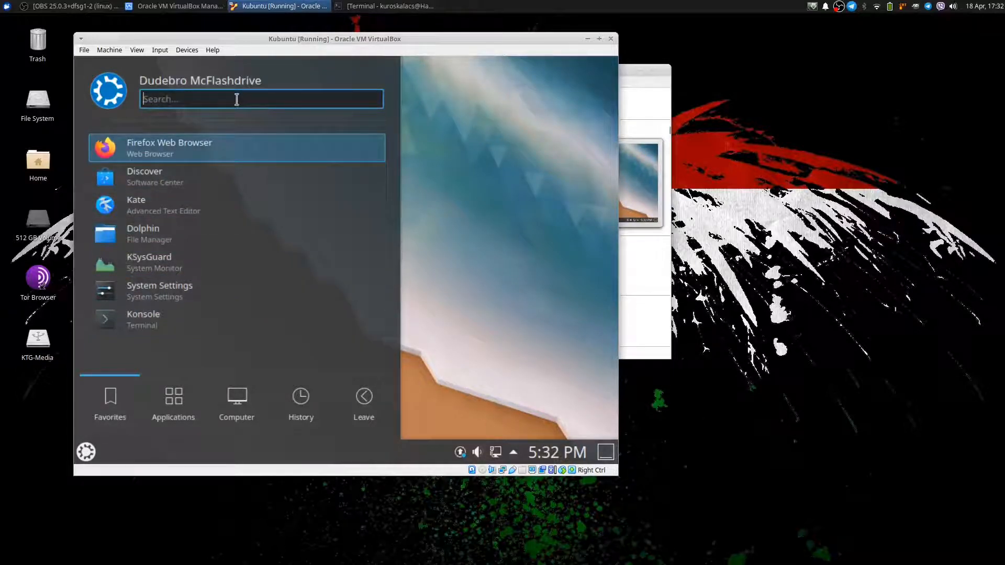
{"action": "type", "text": "term"}
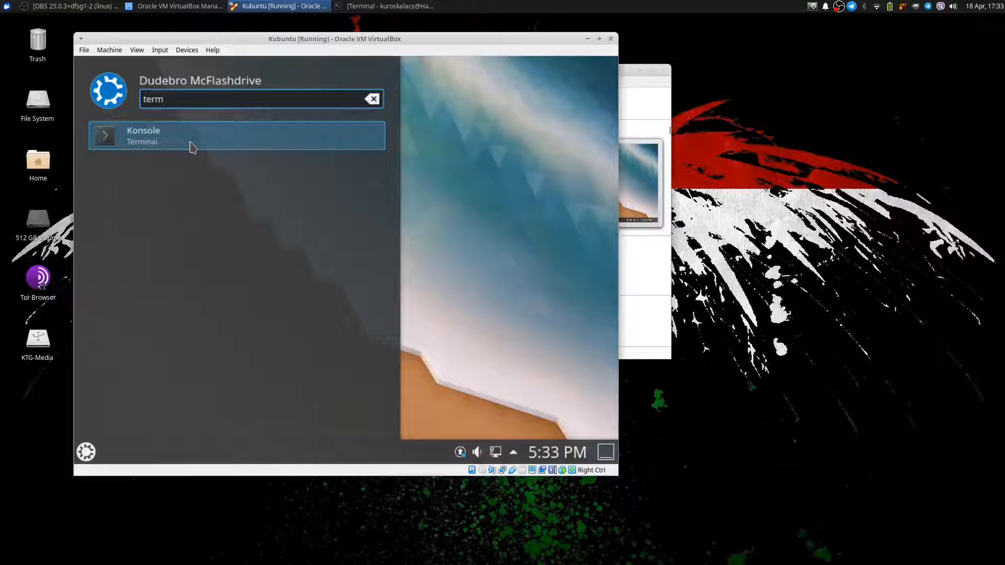
{"action": "left_click", "coordinate": [169, 144]}
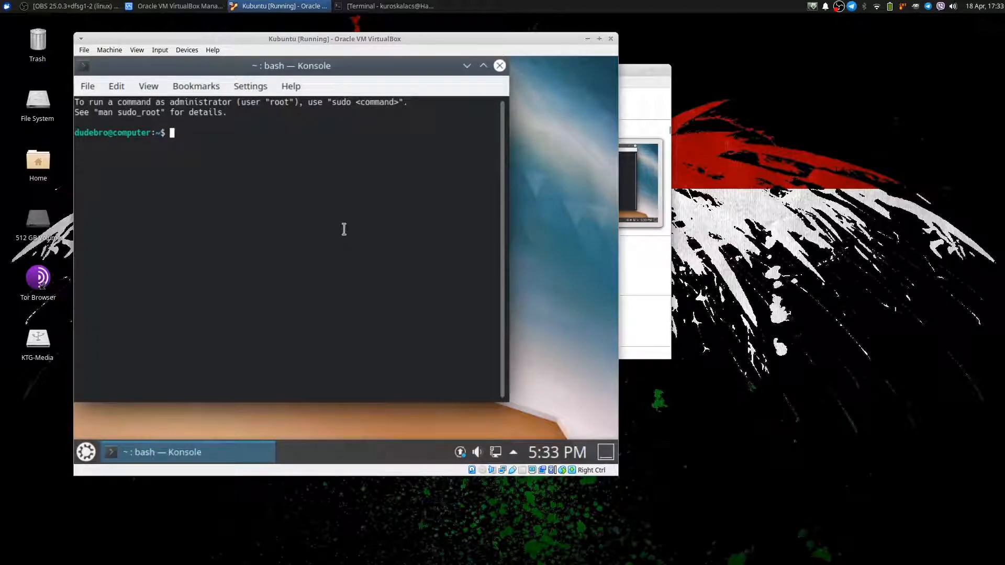
{"action": "type", "text": "sudo apt update"}
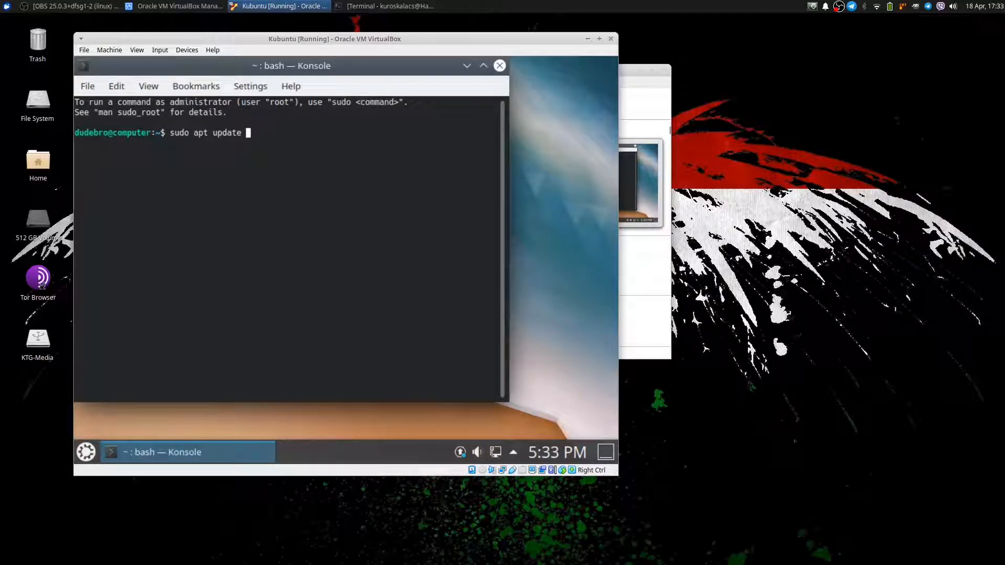
{"action": "key", "text": "Left"}
{"action": "key", "text": "Left"}
{"action": "key", "text": "Left"}
{"action": "key", "text": "Left"}
{"action": "key", "text": "Left"}
{"action": "key", "text": "Left"}
{"action": "key", "text": "Left"}
{"action": "key", "text": "Left"}
{"action": "key", "text": "Left"}
{"action": "key", "text": "Left"}
{"action": "key", "text": "Left"}
{"action": "key", "text": "Right"}
{"action": "key", "text": "Right"}
{"action": "key", "text": "Right"}
{"action": "key", "text": "Left"}
{"action": "key", "text": "Left"}
{"action": "key", "text": "Left"}
{"action": "key", "text": "Right"}
{"action": "key", "text": "Right"}
{"action": "key", "text": "Right"}
{"action": "key", "text": "Left"}
{"action": "key", "text": "Left"}
{"action": "key", "text": "Left"}
{"action": "key", "text": "Right"}
{"action": "key", "text": "Right"}
{"action": "key", "text": "Right"}
{"action": "key", "text": "Left"}
{"action": "key", "text": "Left"}
{"action": "key", "text": "Left"}
{"action": "key", "text": "Right"}
{"action": "key", "text": "Right"}
{"action": "key", "text": "Right"}
{"action": "key", "text": "Left"}
{"action": "key", "text": "Left"}
{"action": "key", "text": "Left"}
{"action": "key", "text": "Right"}
{"action": "key", "text": "Right"}
{"action": "key", "text": "Right"}
{"action": "key", "text": "End"}
{"action": "key", "text": "Left"}
{"action": "key", "text": "Left"}
{"action": "key", "text": "Left"}
{"action": "key", "text": "Left"}
{"action": "key", "text": "Left"}
{"action": "key", "text": "Left"}
{"action": "key", "text": "Left"}
{"action": "key", "text": "Left"}
{"action": "key", "text": "Left"}
{"action": "key", "text": "Left"}
{"action": "key", "text": "Right"}
{"action": "key", "text": "Right"}
{"action": "key", "text": "Left"}
{"action": "key", "text": "Left"}
{"action": "key", "text": "Left"}
{"action": "key", "text": "Right"}
{"action": "key", "text": "Right"}
{"action": "key", "text": "Right"}
{"action": "key", "text": "Left"}
{"action": "key", "text": "Left"}
{"action": "key", "text": "Left"}
{"action": "key", "text": "Right"}
{"action": "key", "text": "Right"}
{"action": "key", "text": "Right"}
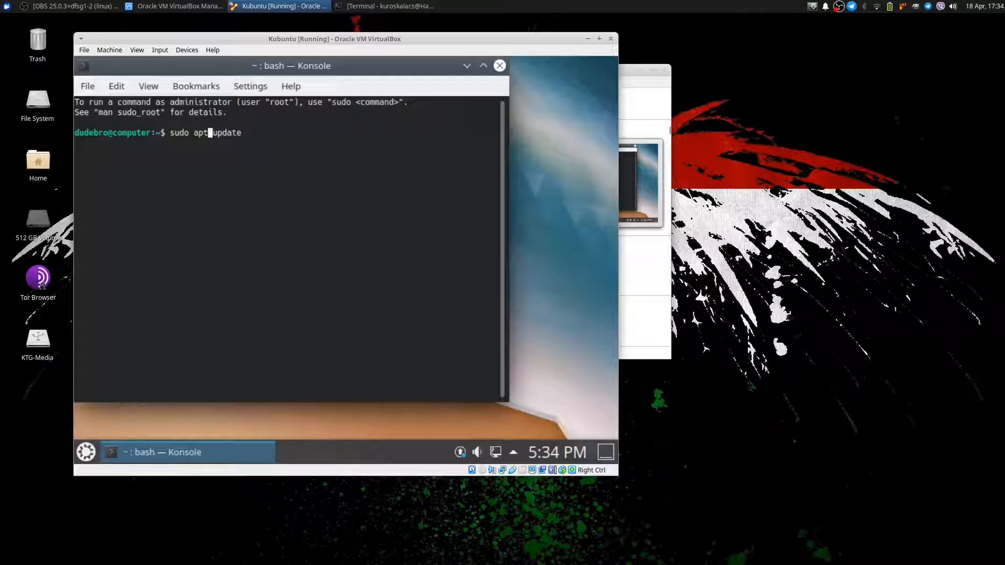
{"action": "key", "text": "End"}
{"action": "key", "text": "ctrl+Left"}
{"action": "key", "text": "End"}
{"action": "key", "text": "ctrl+Left"}
Run sudo apt update, authorise it with the account password, and examine the line about upgradable packages
{"action": "key", "text": "End"}
{"action": "key", "text": "Return"}
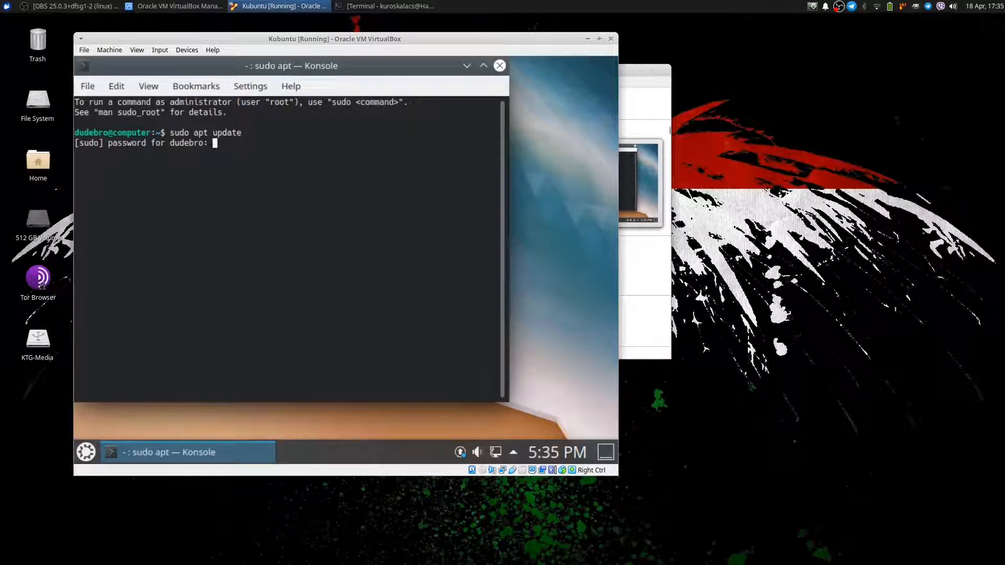
{"action": "key", "text": "Return"}
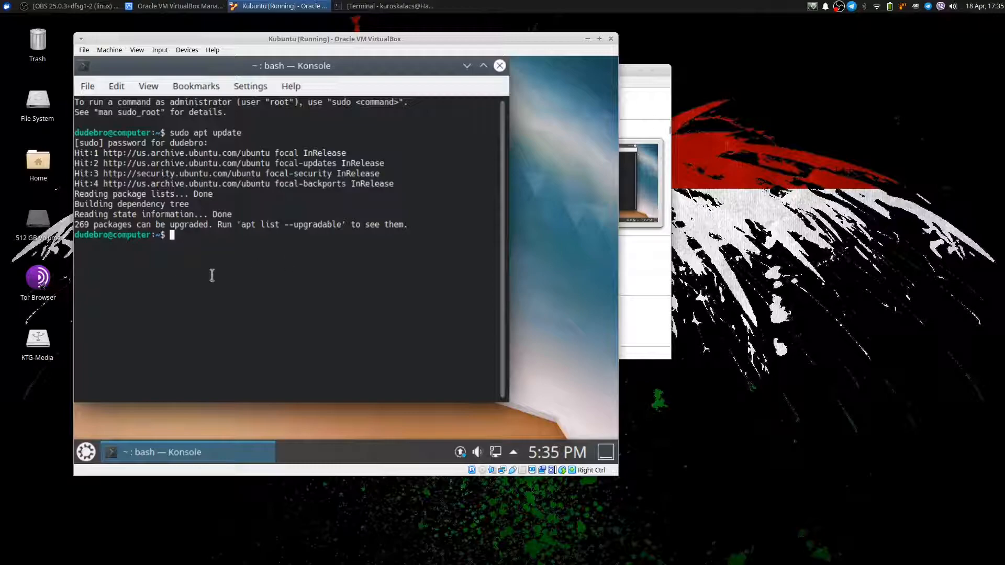
{"action": "left_click_drag", "start_coordinate": [75, 225], "coordinate": [155, 226]}
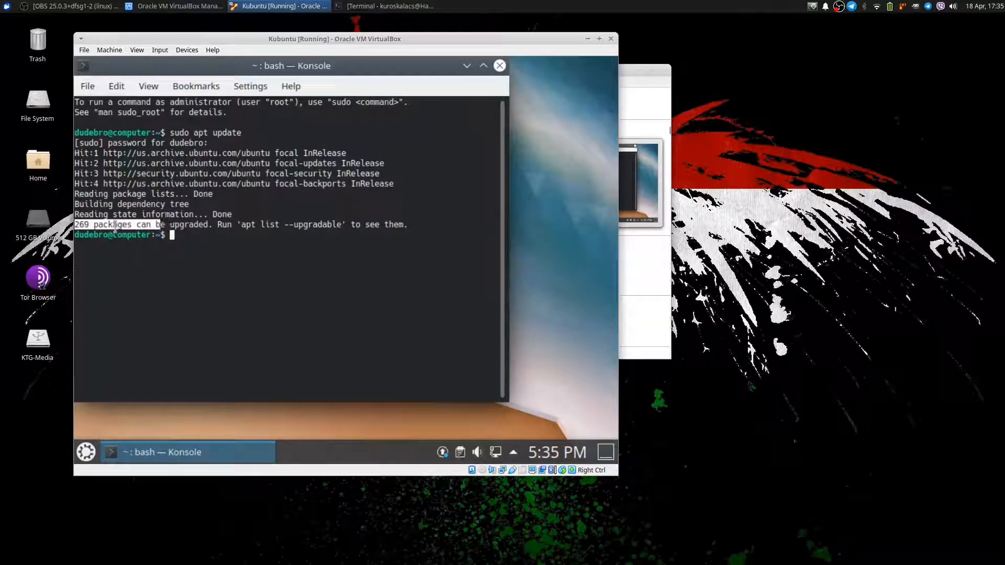
{"action": "left_click", "coordinate": [100, 226]}
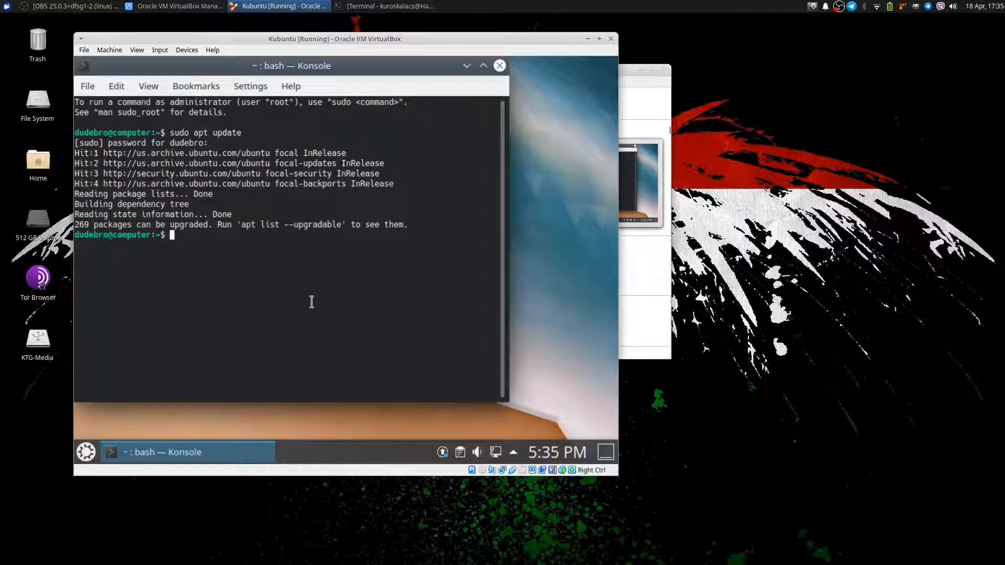
Enter apt update at the prompt without sudo, and erase the update subcommand, keeping only apt
{"action": "type", "text": "apt"}
{"action": "type", "text": "update"}
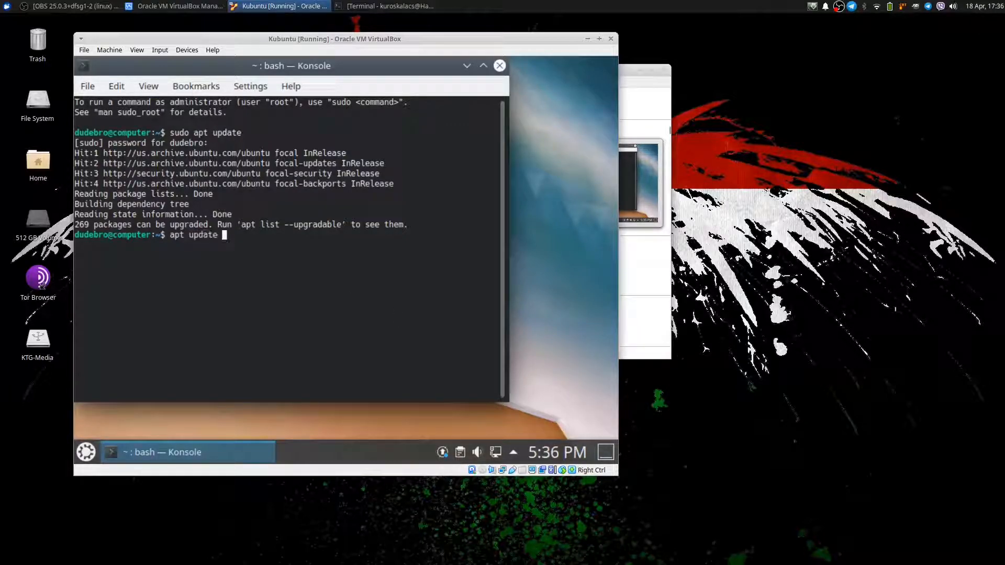
{"action": "key", "text": "BackSpace"}
{"action": "key", "text": "BackSpace"}
{"action": "key", "text": "BackSpace"}
{"action": "key", "text": "BackSpace"}
{"action": "key", "text": "BackSpace"}
{"action": "key", "text": "BackSpace"}
{"action": "key", "text": "BackSpace"}
{"action": "type", "text": "update"}
{"action": "key", "text": "BackSpace"}
{"action": "key", "text": "BackSpace"}
{"action": "key", "text": "BackSpace"}
{"action": "key", "text": "BackSpace"}
{"action": "key", "text": "BackSpace"}
{"action": "key", "text": "BackSpace"}
{"action": "key", "text": "BackSpace"}
Show the available options of apt list, and list the packages that can be upgraded with apt list --upgradable
{"action": "type", "text": "list --"}
{"action": "key", "text": "Tab"}
{"action": "key", "text": "Tab"}
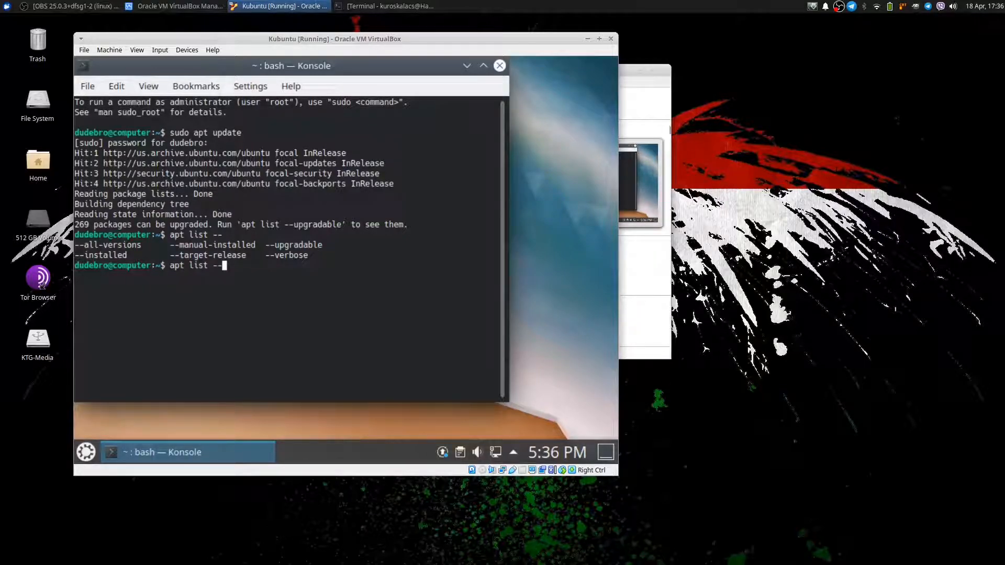
{"action": "type", "text": "u"}
{"action": "key", "text": "Tab"}
{"action": "key", "text": "Return"}
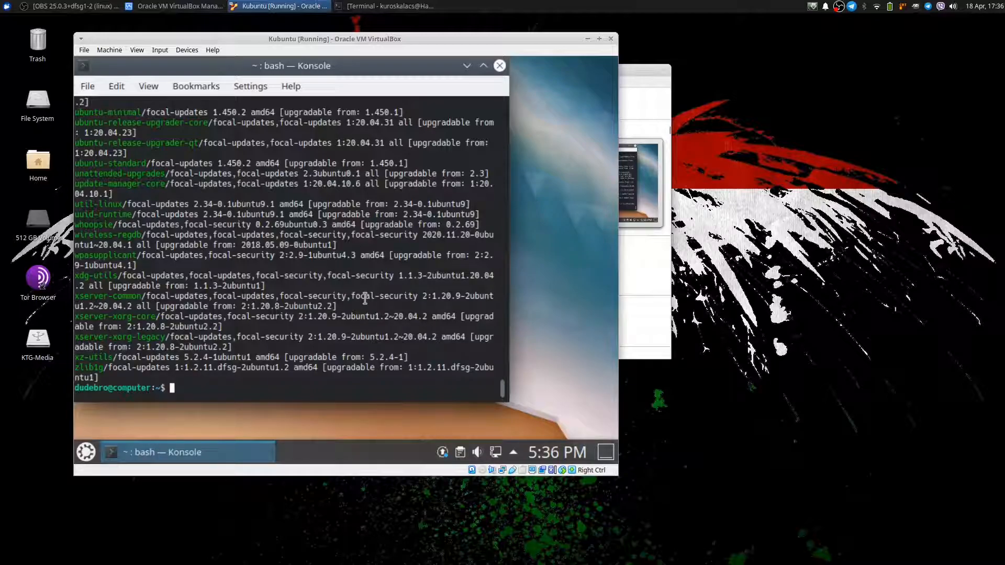
{"action": "mouse_move", "coordinate": [503, 393]}
{"action": "left_mouse_down"}
{"action": "mouse_move", "coordinate": [504, 363]}
{"action": "mouse_move", "coordinate": [503, 409]}
{"action": "left_mouse_up"}
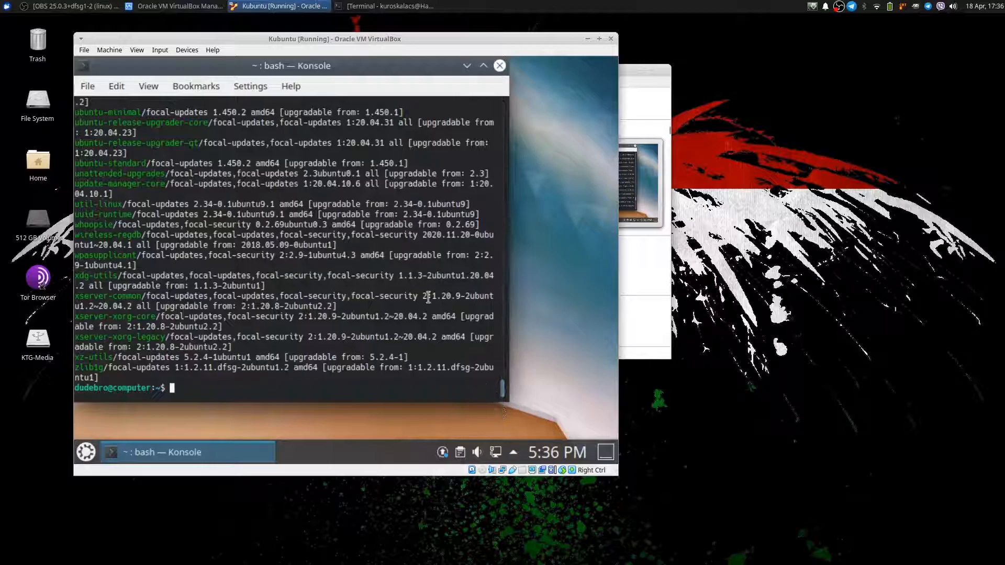
{"action": "mouse_move", "coordinate": [504, 398]}
{"action": "left_mouse_down"}
{"action": "mouse_move", "coordinate": [507, 242]}
{"action": "mouse_move", "coordinate": [504, 405]}
{"action": "left_mouse_up"}
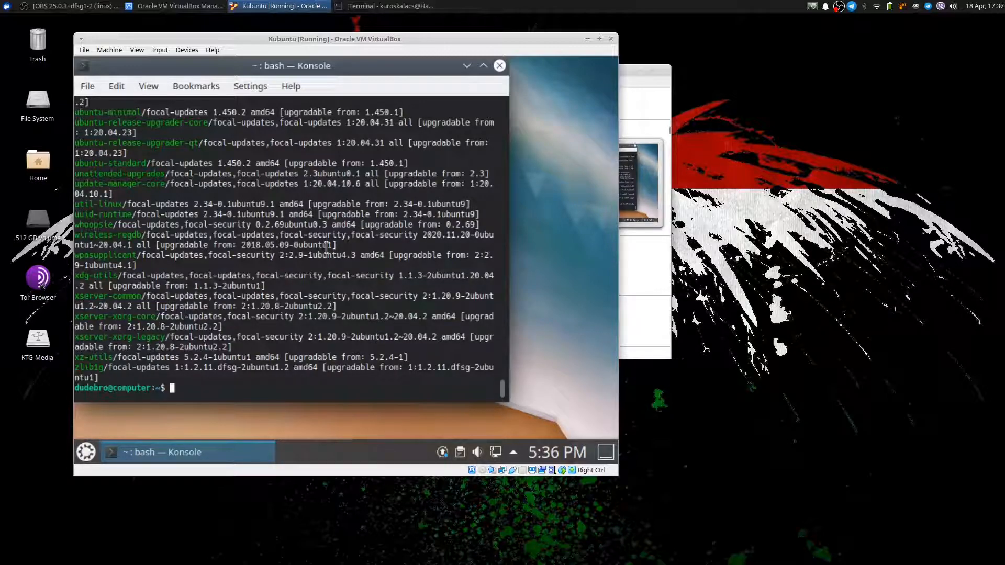
Recall the earlier sudo apt update command at the prompt
{"action": "key", "text": "Up"}
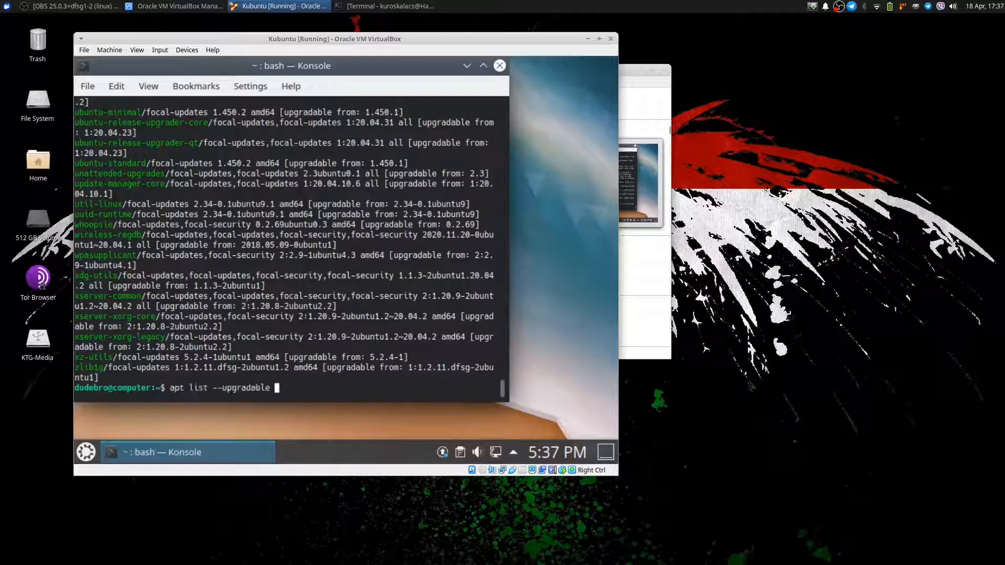
{"action": "key", "text": "Up"}
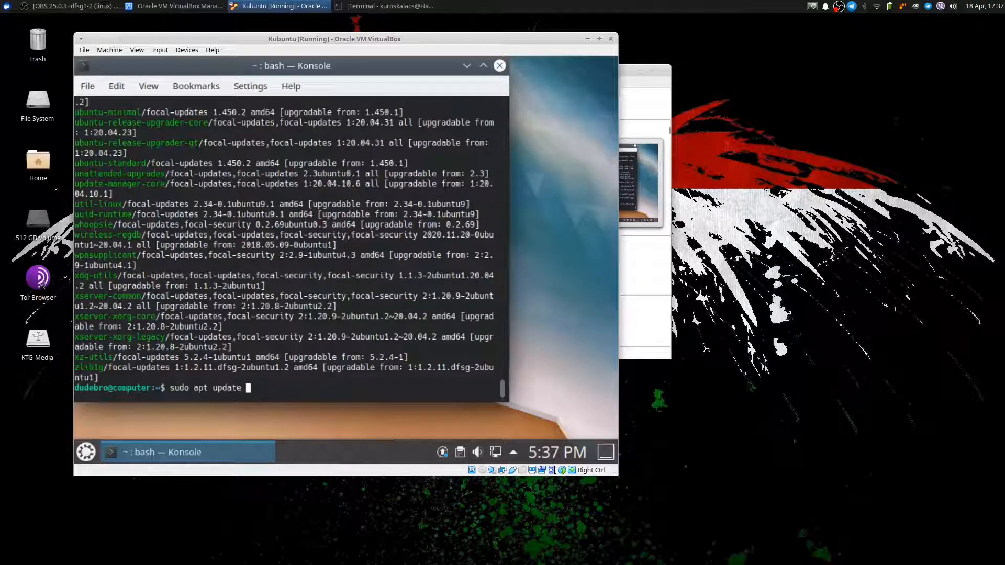
{"action": "key", "text": "ctrl+Left"}
{"action": "key", "text": "ctrl+Right"}
{"action": "key", "text": "ctrl+Left"}
{"action": "key", "text": "ctrl+Left"}
{"action": "key", "text": "ctrl+Left"}
{"action": "key", "text": "ctrl+Right"}
{"action": "key", "text": "ctrl+Right"}
{"action": "key", "text": "ctrl+Right"}
{"action": "key", "text": "ctrl+Right"}
{"action": "key", "text": "ctrl+Left"}
{"action": "key", "text": "ctrl+Left"}
{"action": "key", "text": "ctrl+Left"}
{"action": "key", "text": "ctrl+Right"}
{"action": "key", "text": "ctrl+Right"}
{"action": "key", "text": "ctrl+Right"}
{"action": "key", "text": "ctrl+Right"}
{"action": "key", "text": "ctrl+Left"}
{"action": "key", "text": "ctrl+Left"}
{"action": "key", "text": "ctrl+Left"}
{"action": "key", "text": "ctrl+Right"}
{"action": "key", "text": "ctrl+Right"}
{"action": "key", "text": "ctrl+Right"}
Change the recalled command to sudo apt upgrade, run it, and answer n to decline the upgrade
{"action": "key", "text": "ctrl+Left"}
{"action": "key", "text": "Right"}
{"action": "key", "text": "Right"}
{"action": "key", "text": "Right"}
{"action": "key", "text": "Left"}
{"action": "key", "text": "Delete"}
{"action": "key", "text": "Delete"}
{"action": "key", "text": "Delete"}
{"action": "key", "text": "Delete"}
{"action": "key", "text": "Tab"}
{"action": "key", "text": "Tab"}
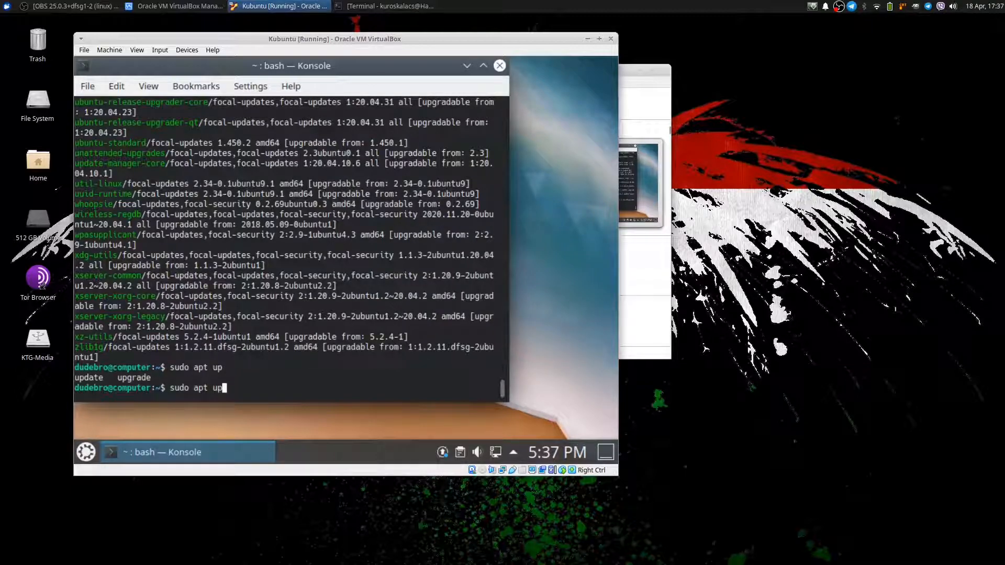
{"action": "type", "text": "g"}
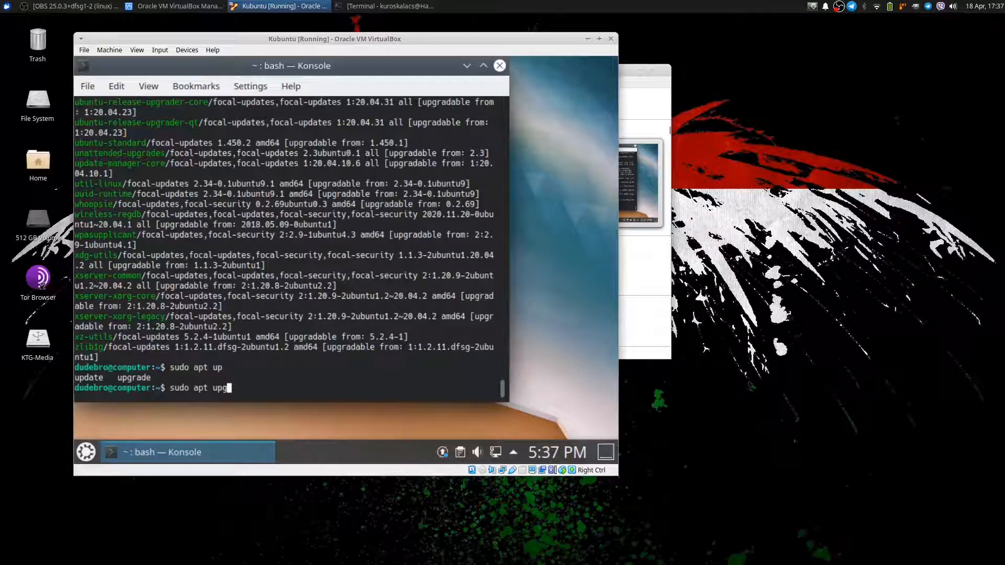
{"action": "key", "text": "Tab"}
{"action": "key", "text": "Return"}
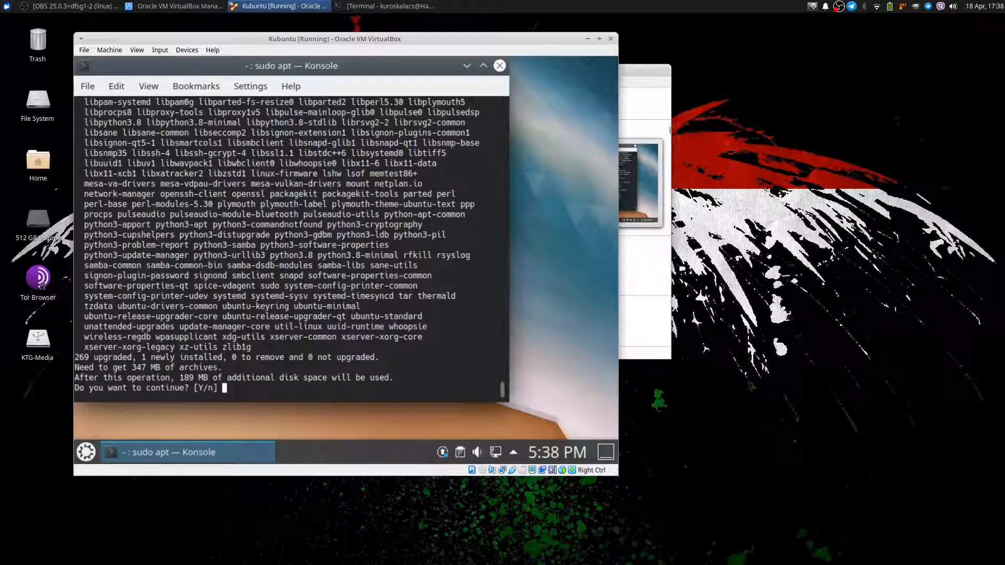
{"action": "type", "text": "n"}
{"action": "key", "text": "Return"}
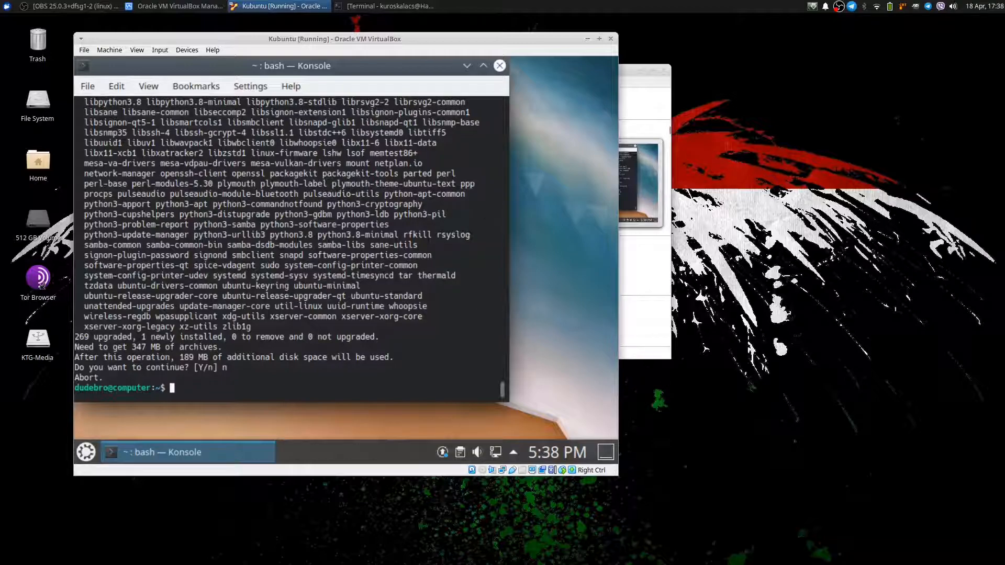
Recall the sudo apt upgrade command at the prompt and insert the -y option between apt and upgrade
{"action": "key", "text": "Up"}
{"action": "key", "text": "ctrl+Left"}
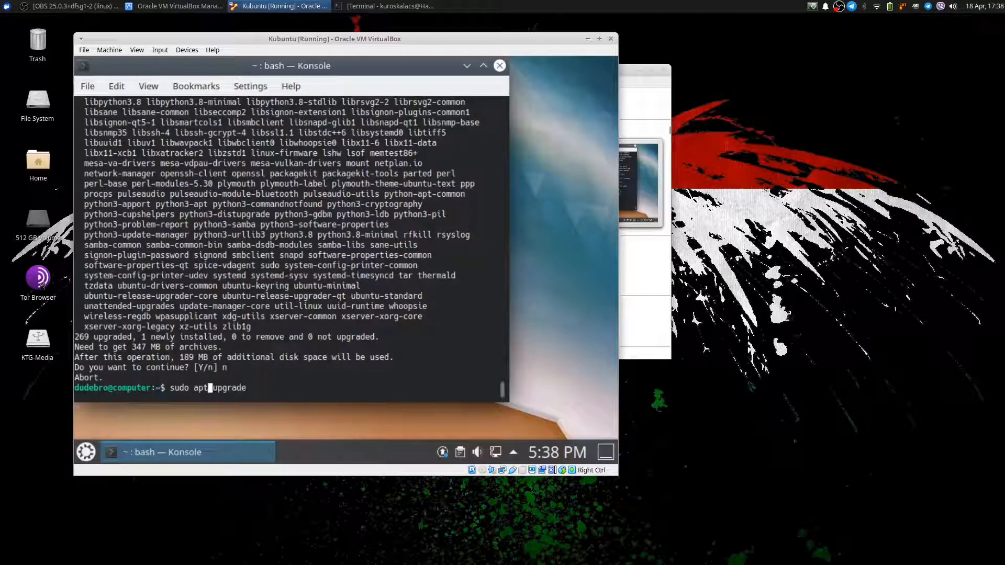
{"action": "type", "text": "-y"}
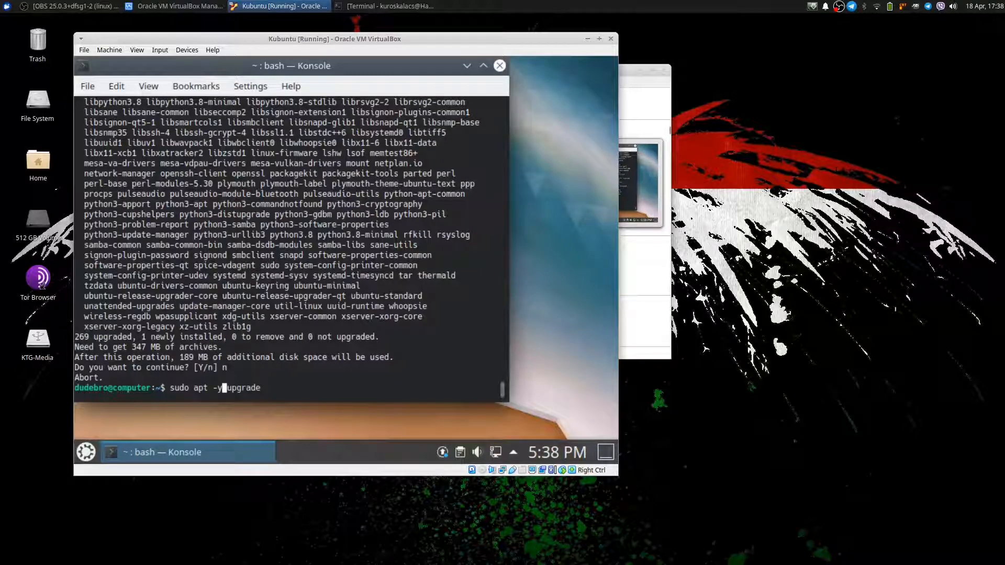
{"action": "key", "text": "End"}
{"action": "key", "text": "Left"}
{"action": "key", "text": "Left"}
{"action": "key", "text": "Left"}
{"action": "key", "text": "Left"}
{"action": "key", "text": "Left"}
{"action": "key", "text": "Left"}
{"action": "key", "text": "Left"}
{"action": "key", "text": "Left"}
{"action": "key", "text": "Left"}
{"action": "key", "text": "Left"}
{"action": "key", "text": "Right"}
{"action": "key", "text": "Right"}
{"action": "key", "text": "Right"}
{"action": "key", "text": "Right"}
{"action": "key", "text": "Right"}
{"action": "key", "text": "Right"}
{"action": "key", "text": "Right"}
{"action": "key", "text": "Right"}
{"action": "key", "text": "Right"}
{"action": "key", "text": "Right"}
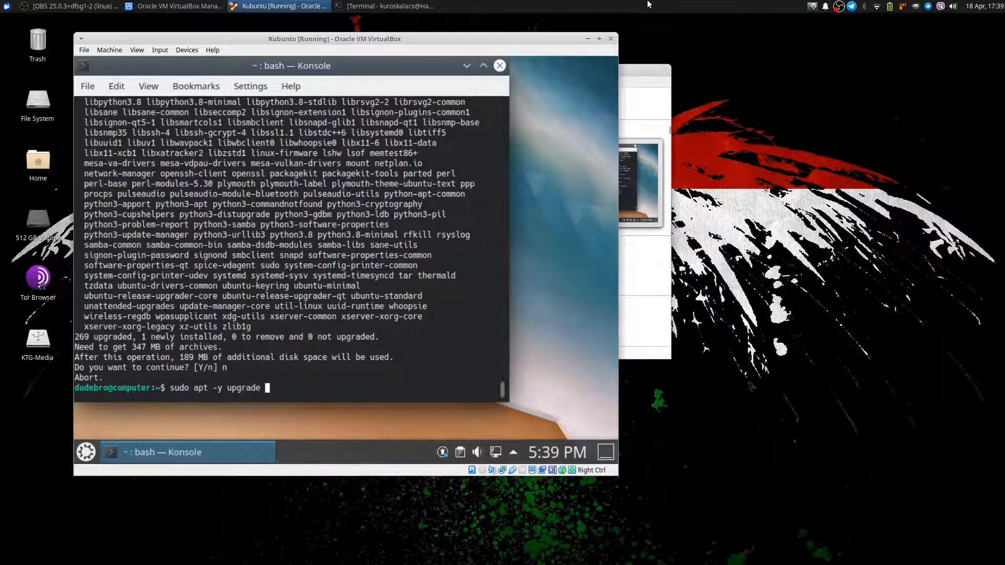
Run sudo apt -y upgrade without a confirmation prompt, and interrupt it during the package download
{"action": "key", "text": "Return"}
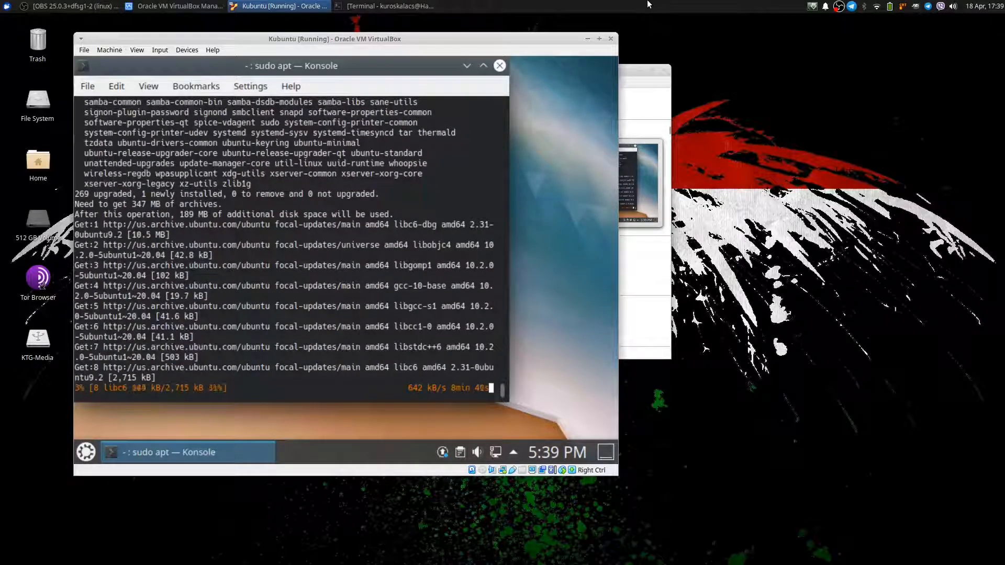
{"action": "key", "text": "ctrl+c"}
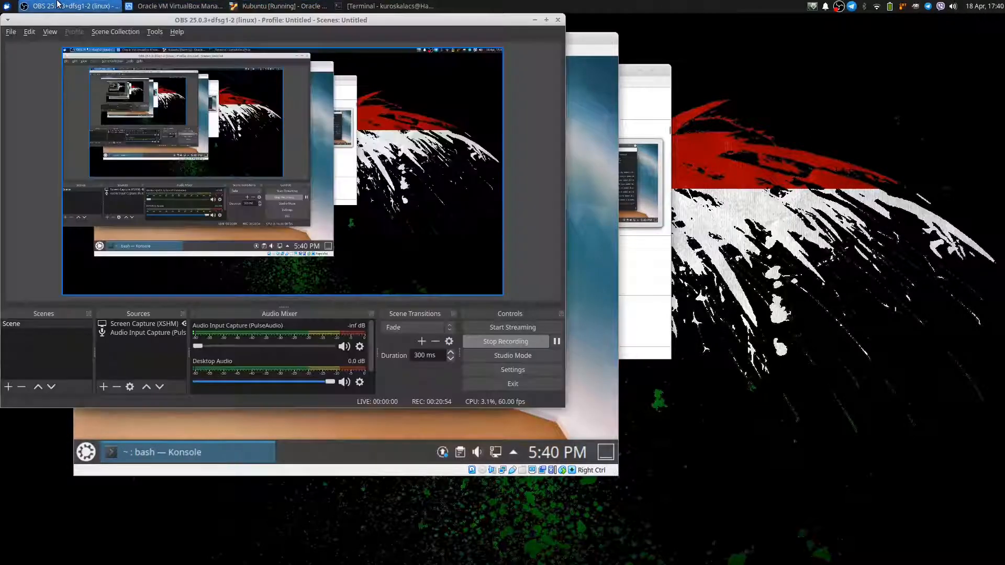
{"action": "left_click", "coordinate": [59, 5]}
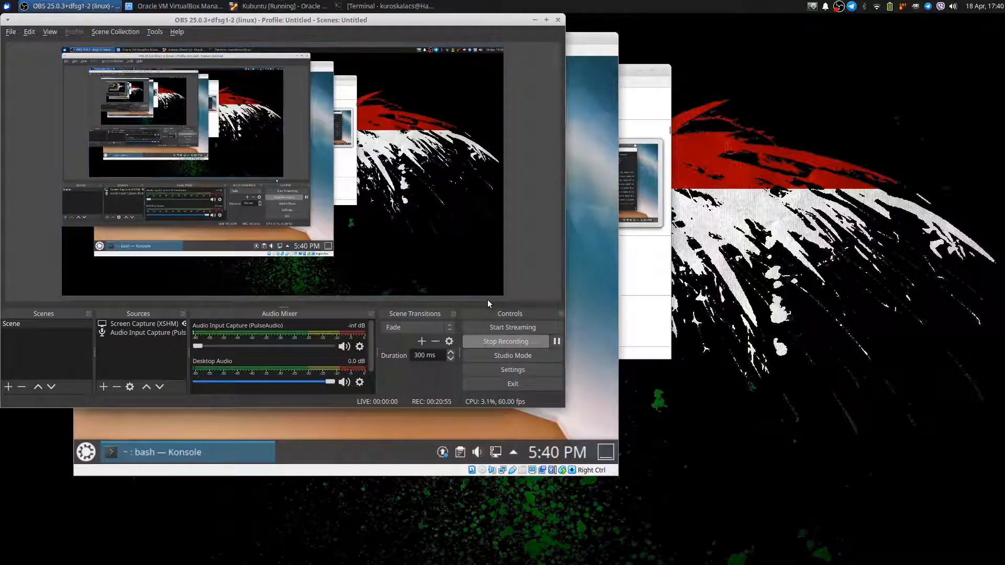